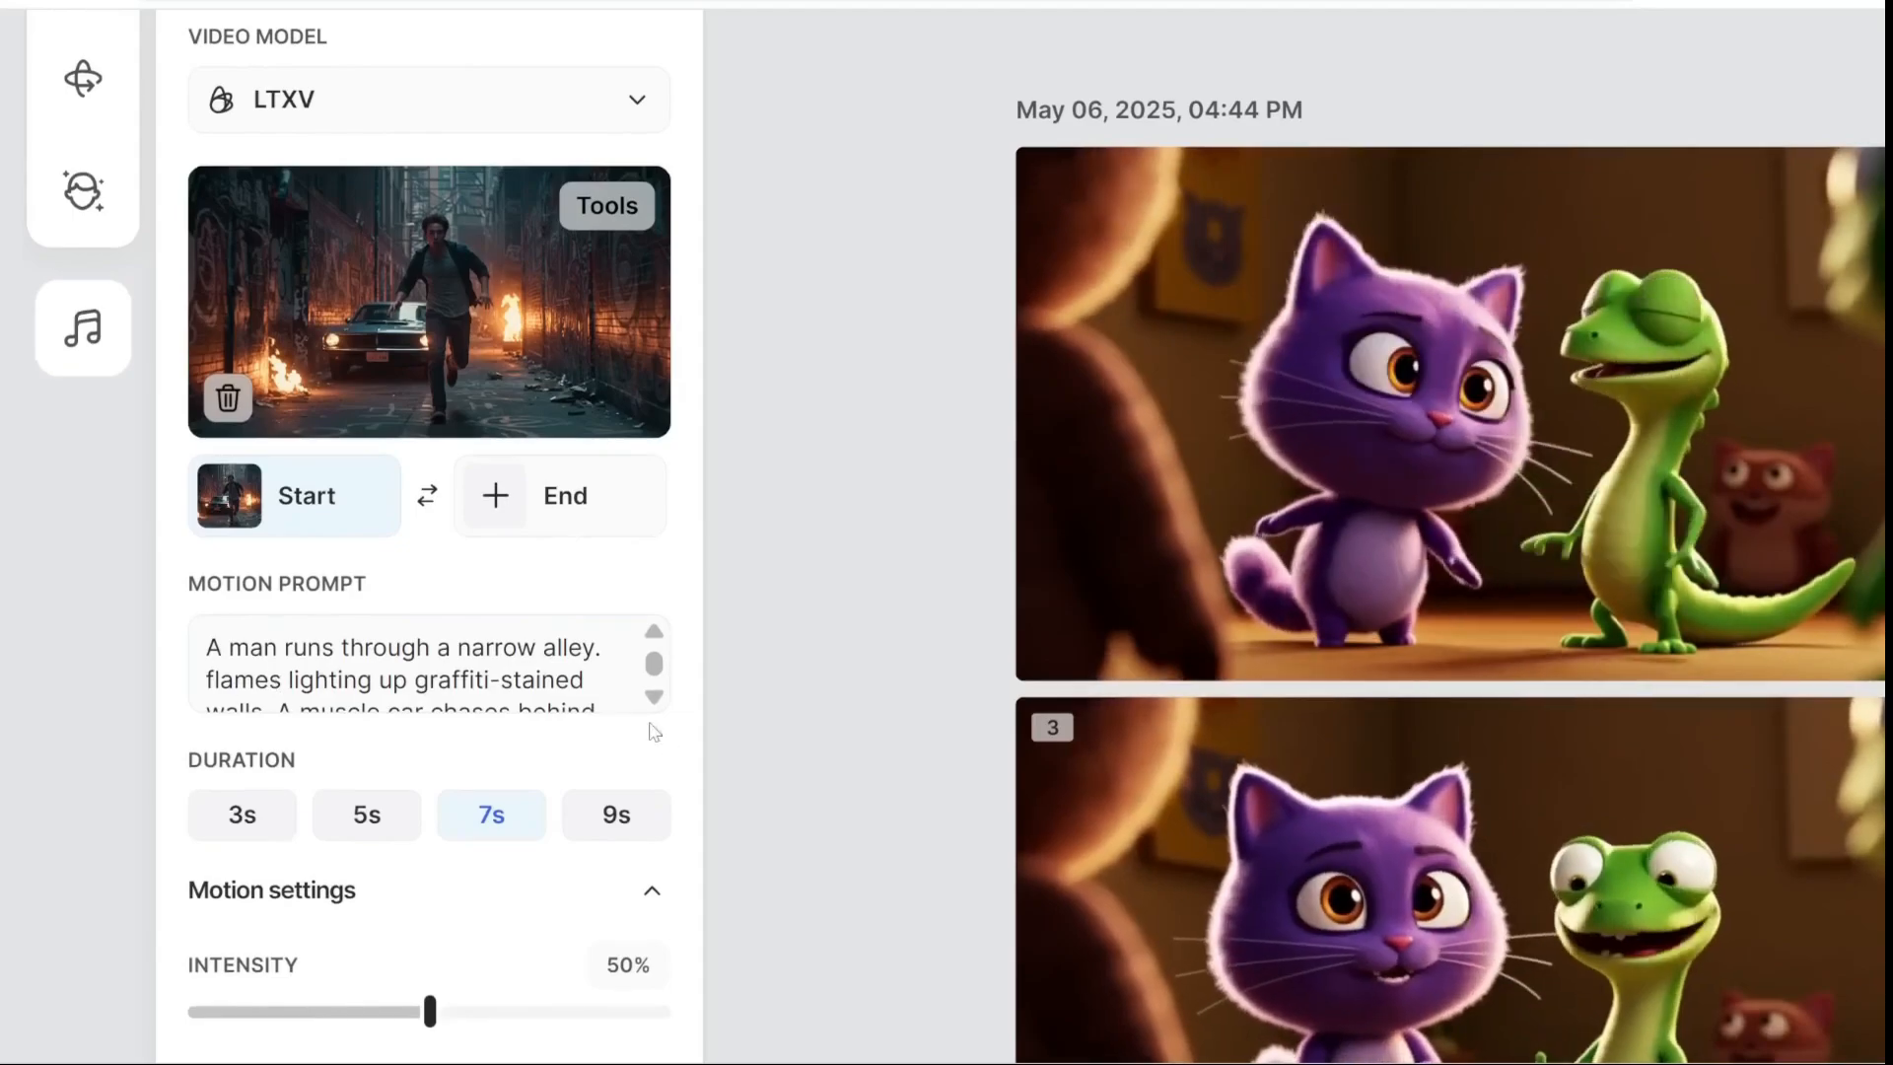
# Review the motion prompt for the man running through the alley and generate the 7-second LTXV video at 50% intensity.
pyautogui.click(292, 668)
pyautogui.scroll(-1, 335, 680)
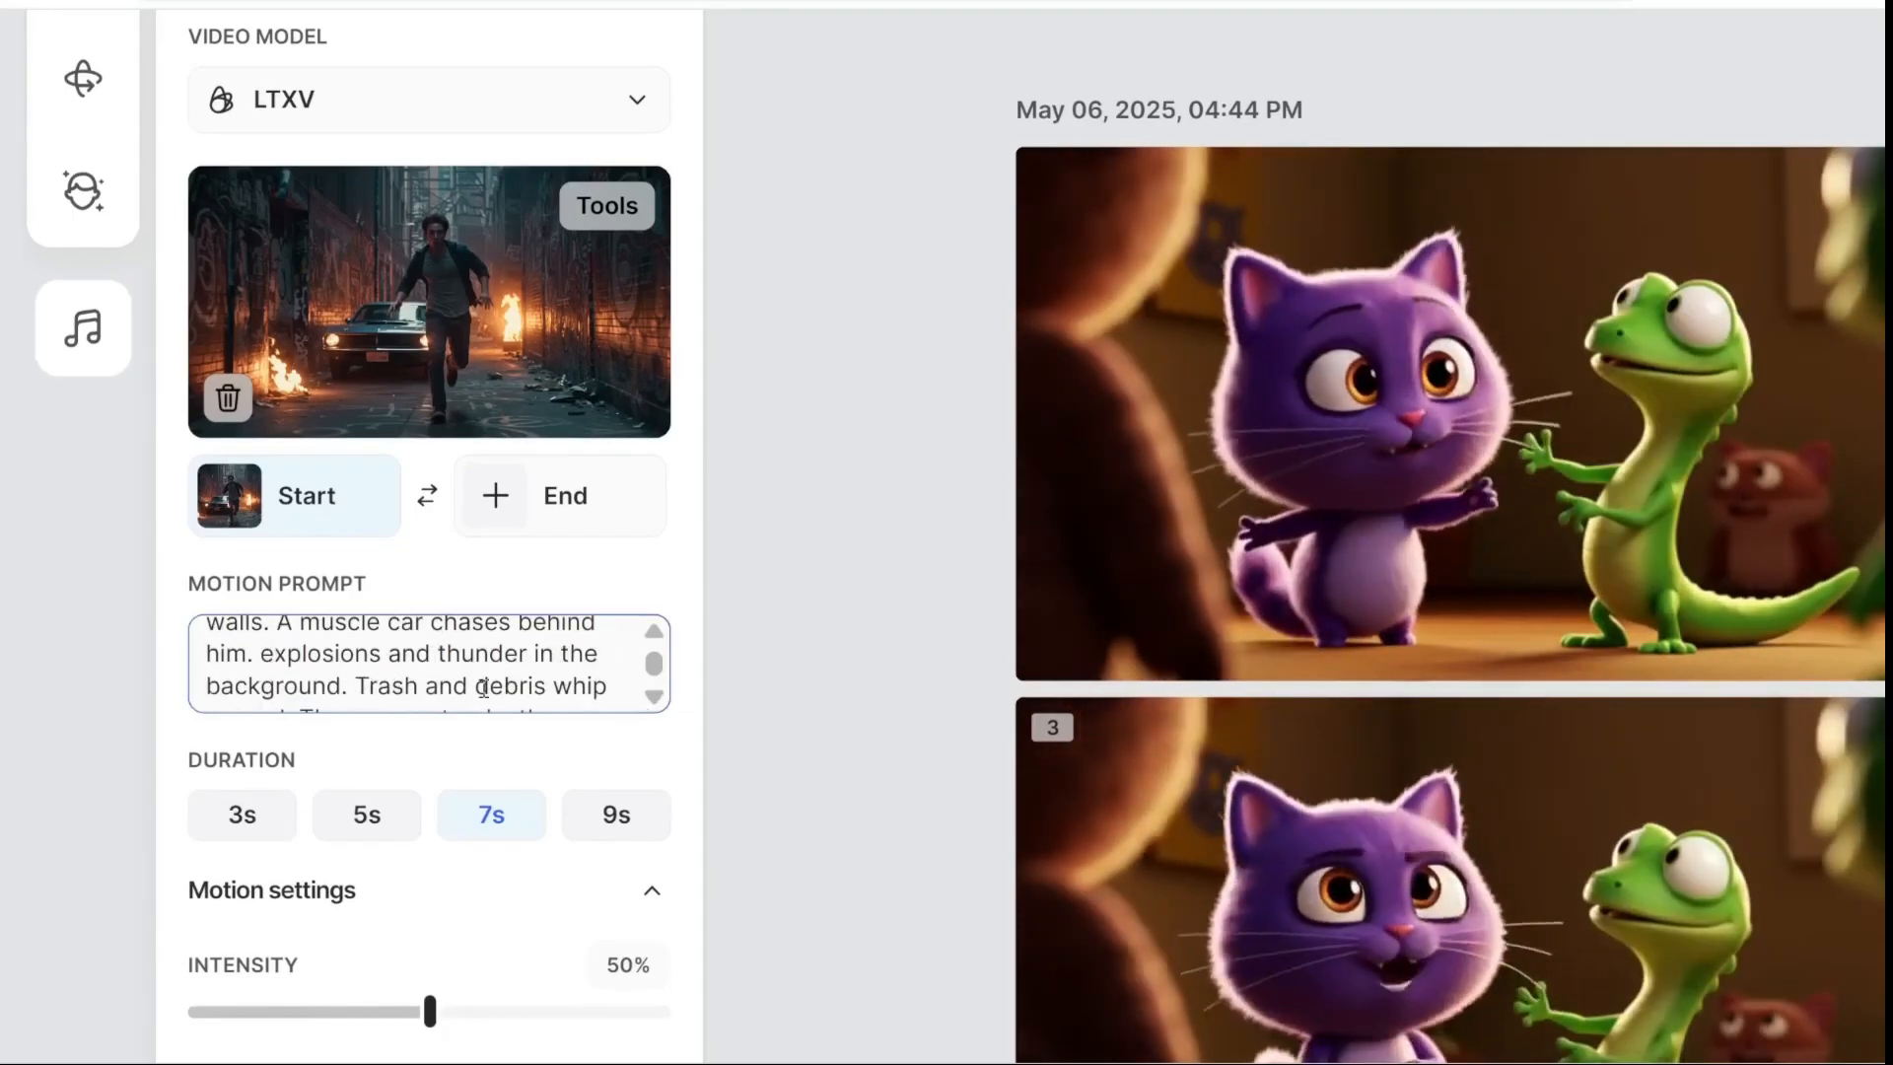
pyautogui.scroll(-1, 483, 688)
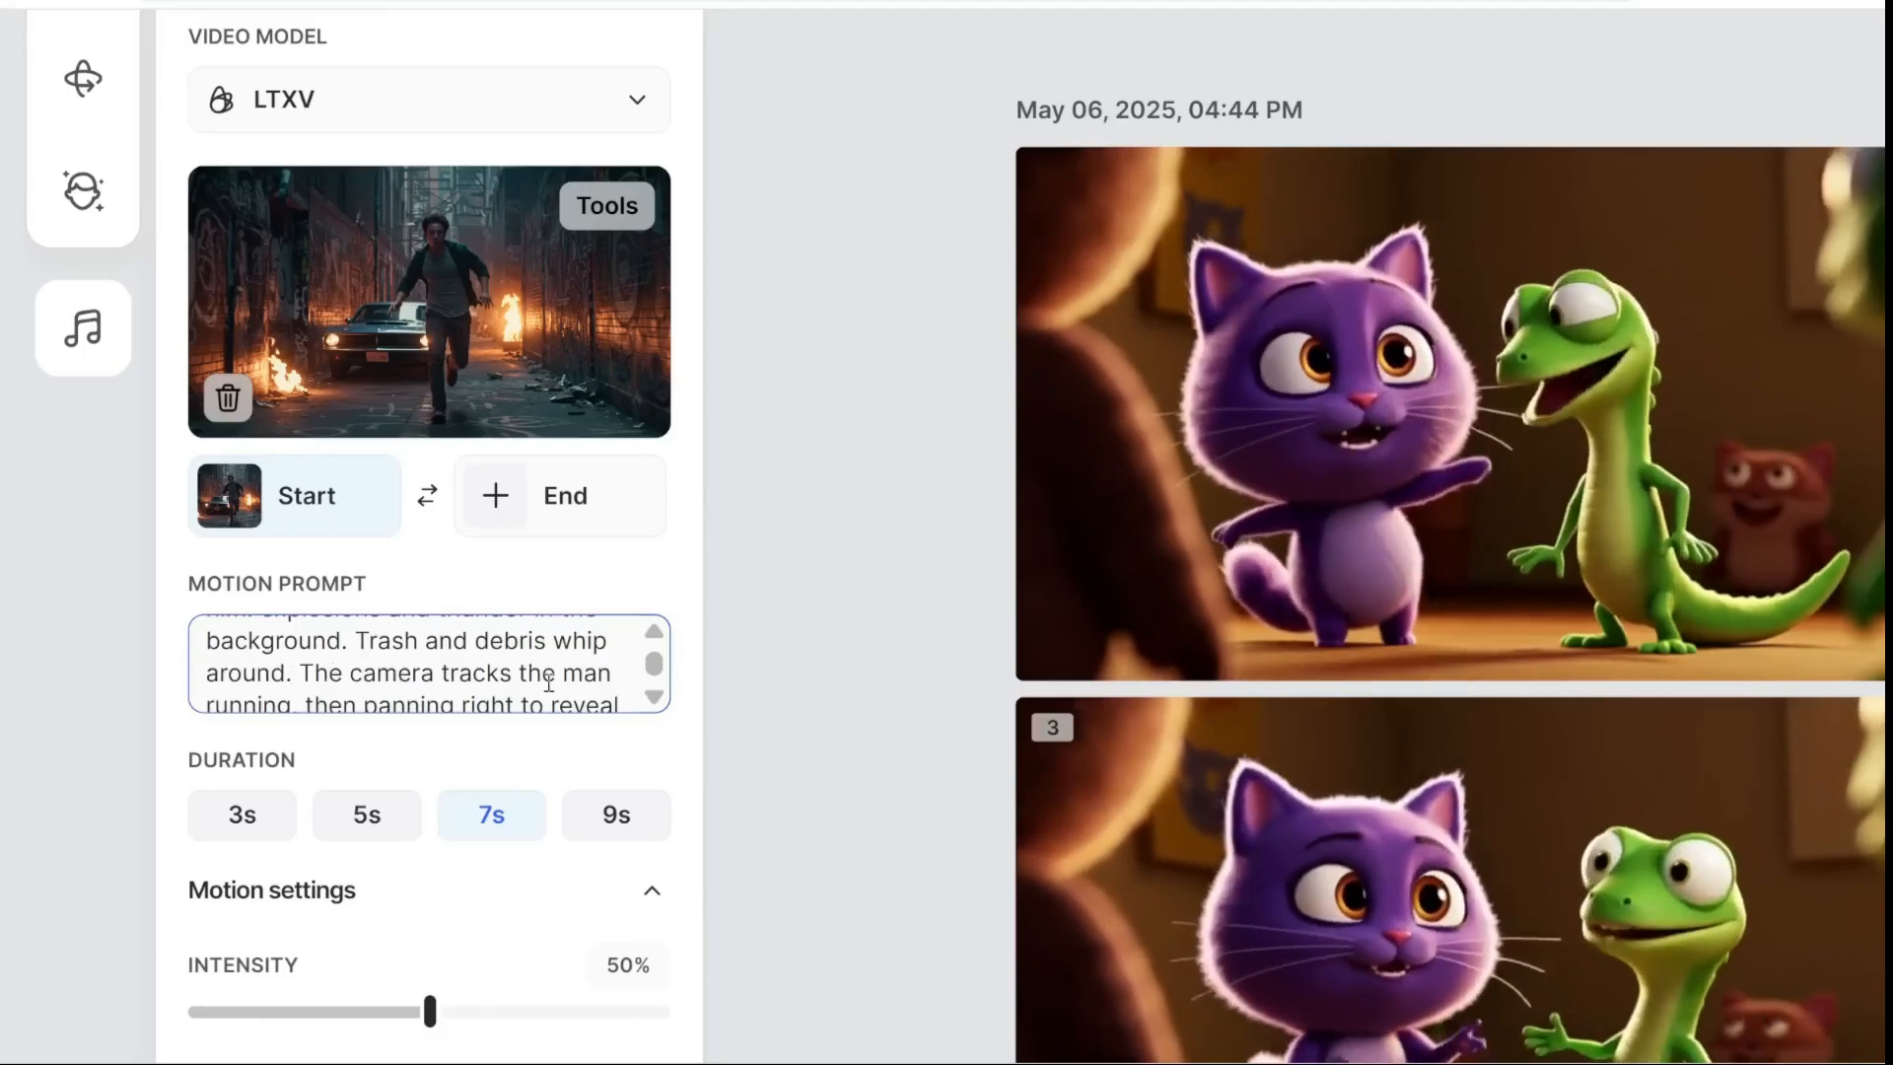
pyautogui.scroll(-1, 549, 683)
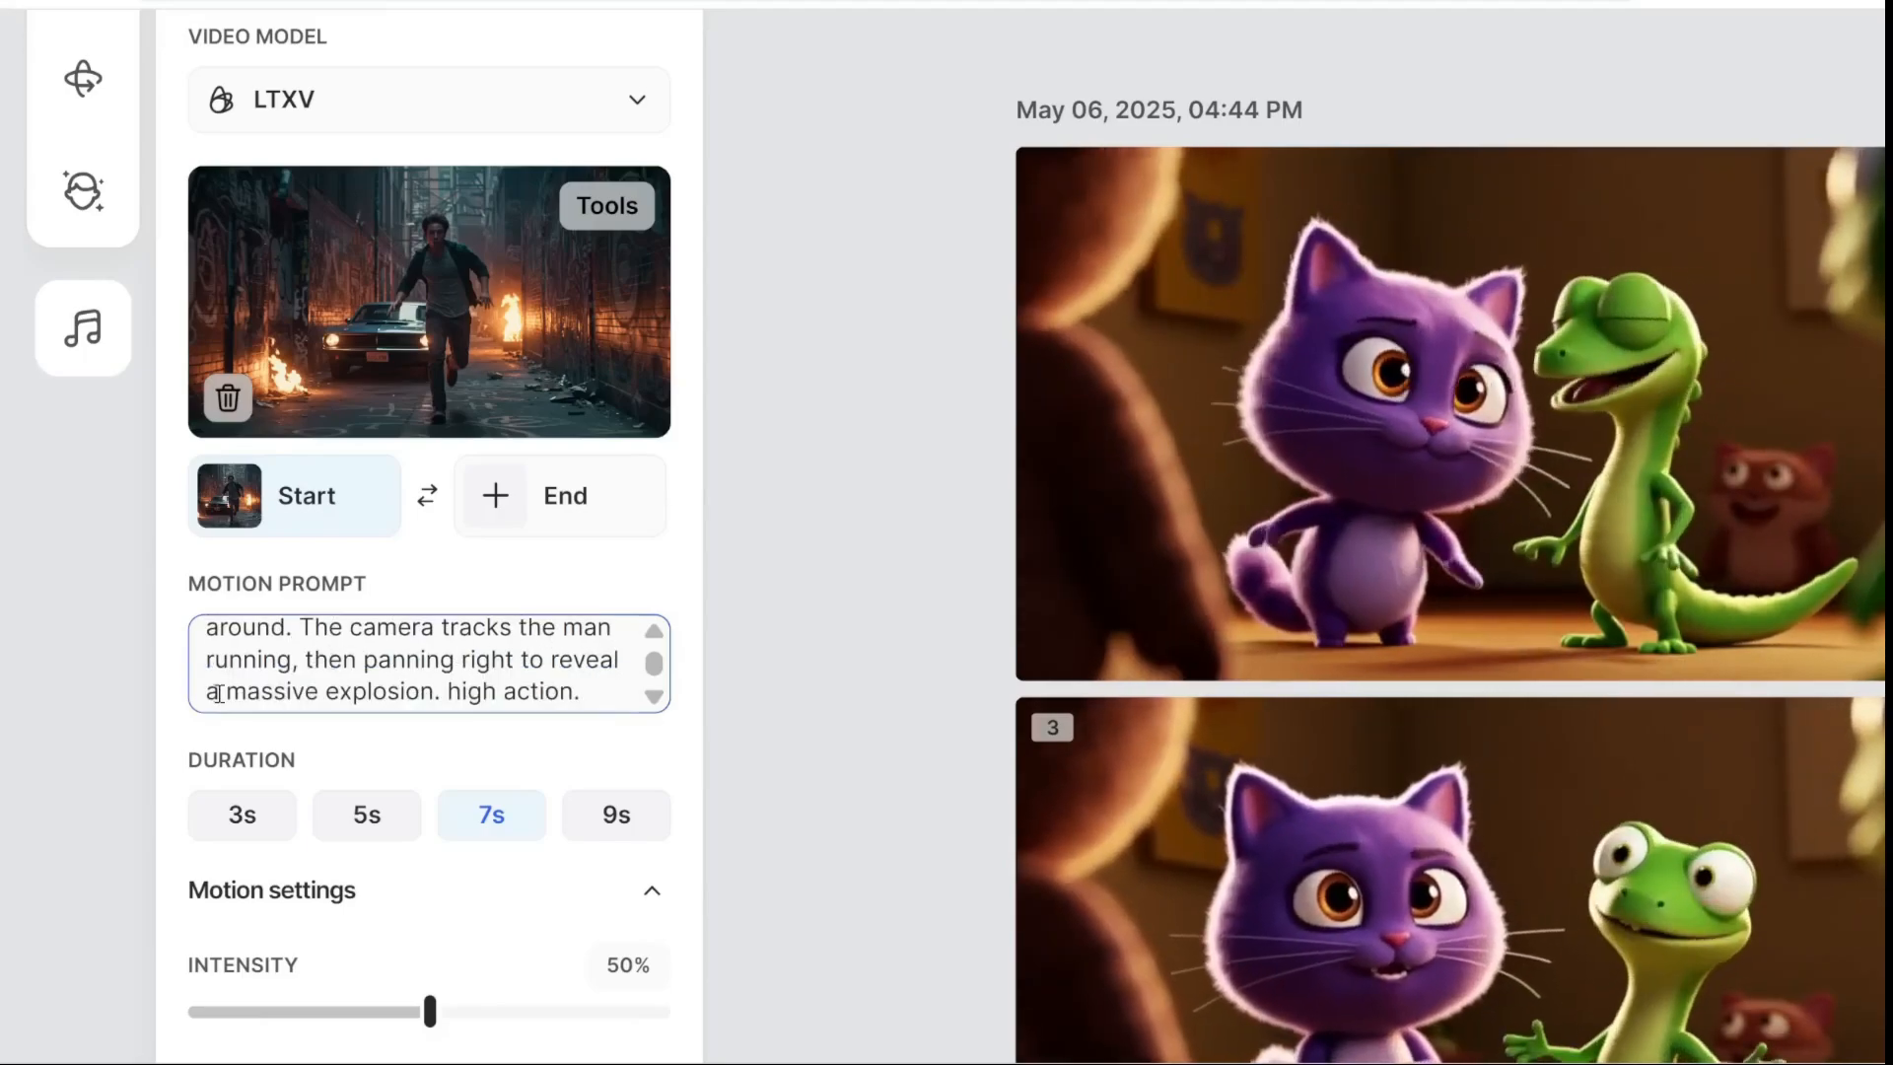
pyautogui.scroll(-1, 439, 700)
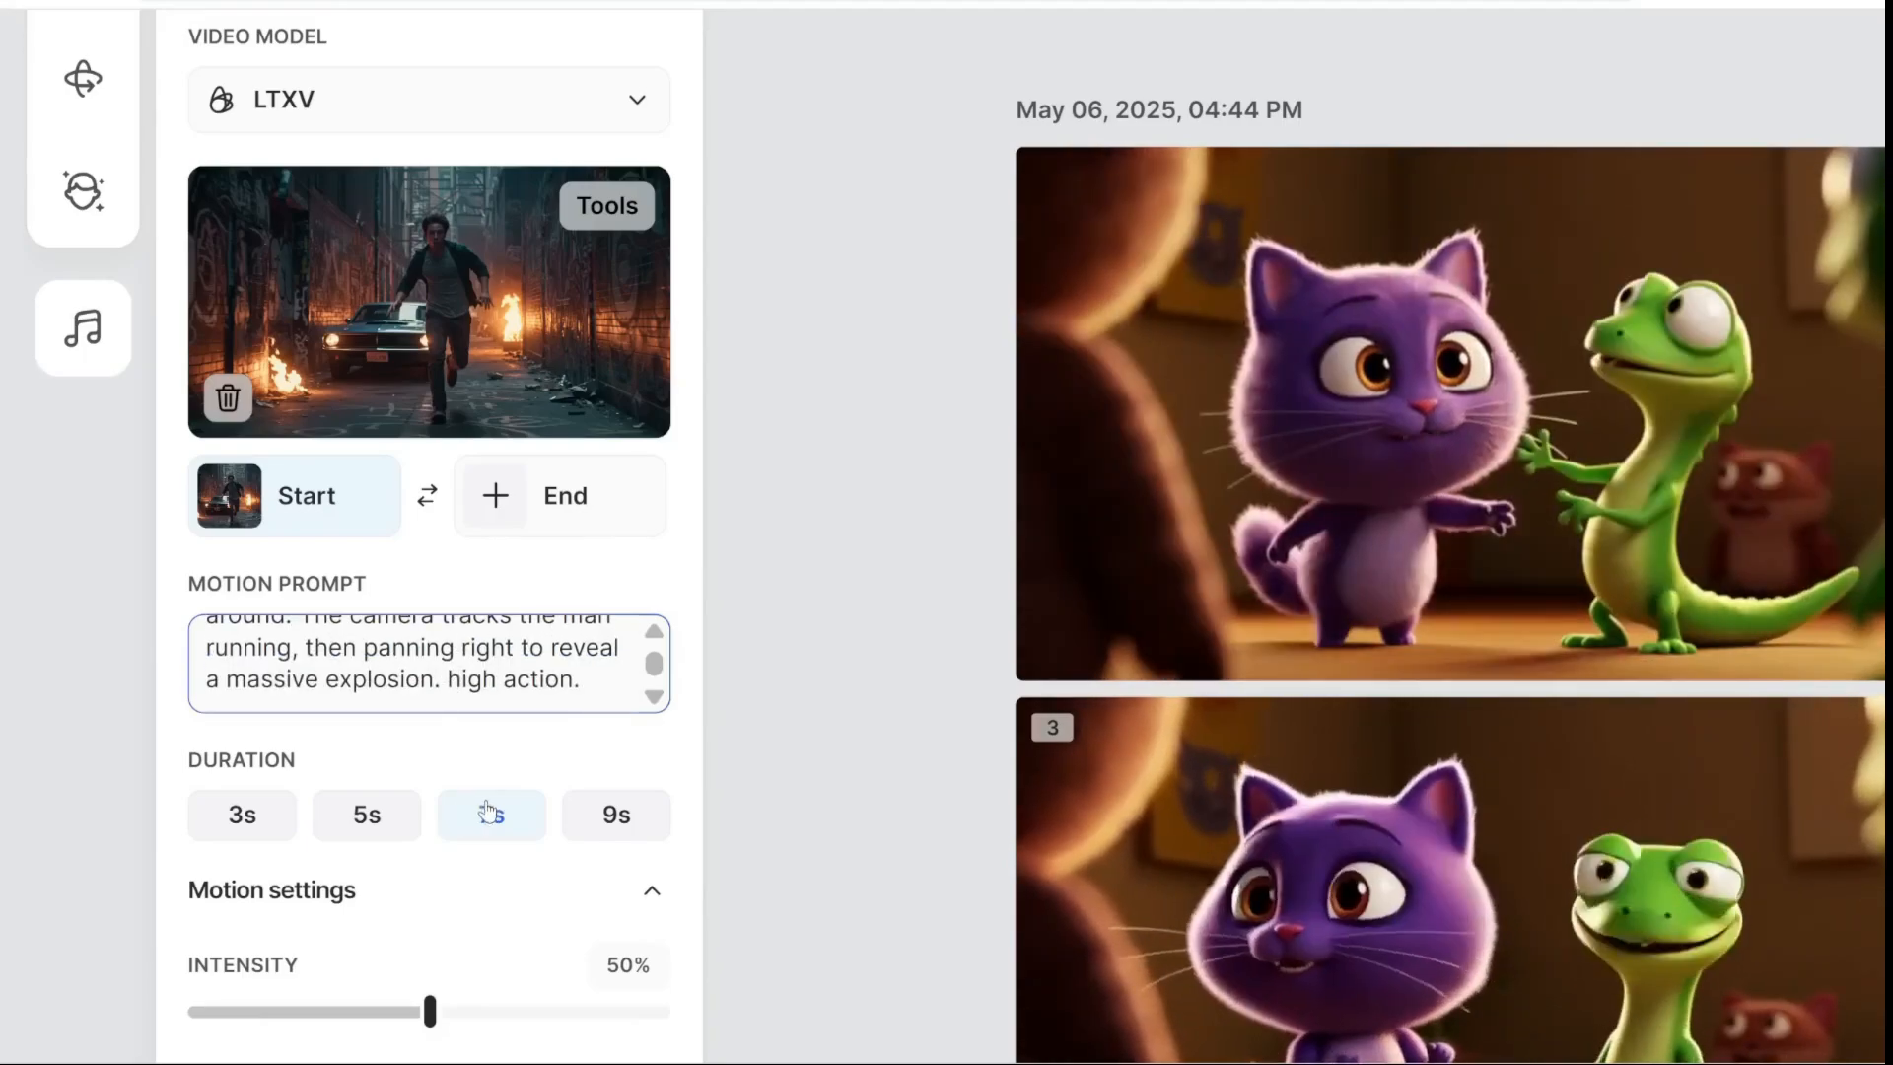
pyautogui.scroll(-4, 496, 807)
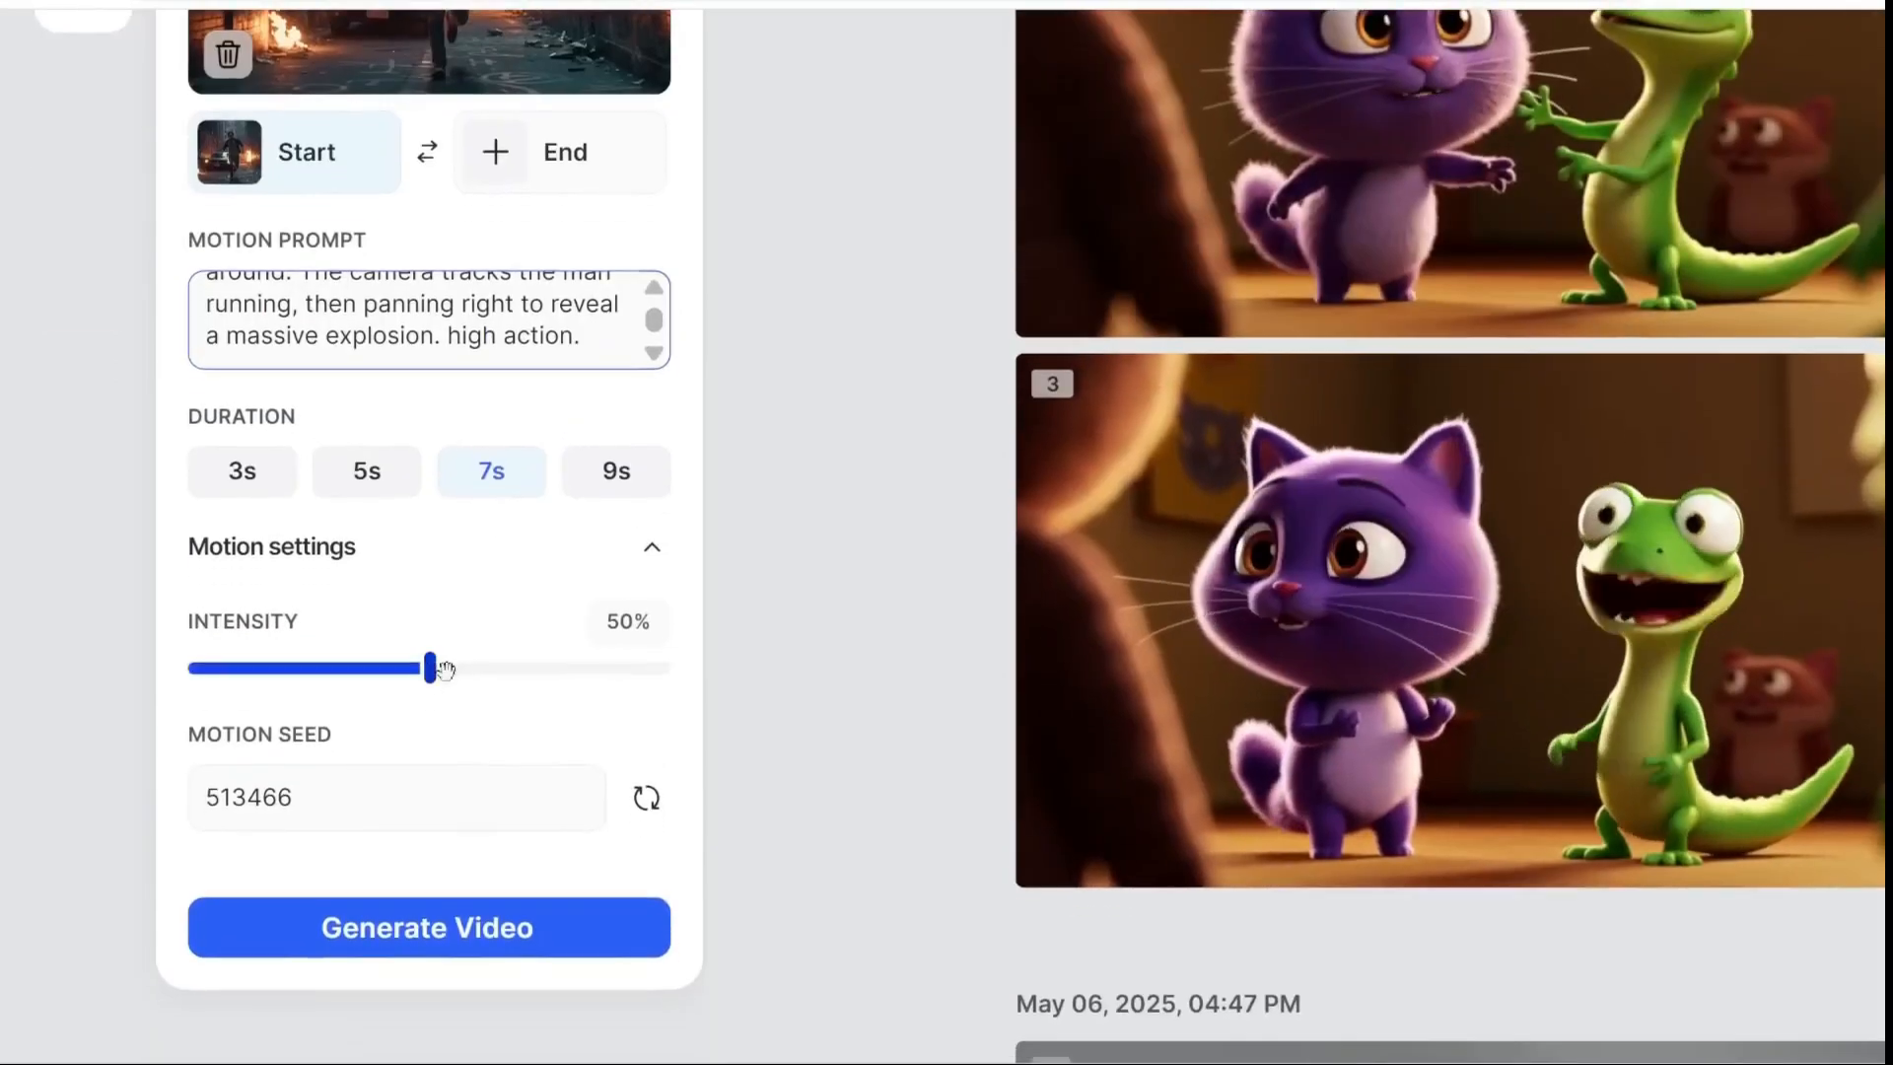
pyautogui.click(422, 927)
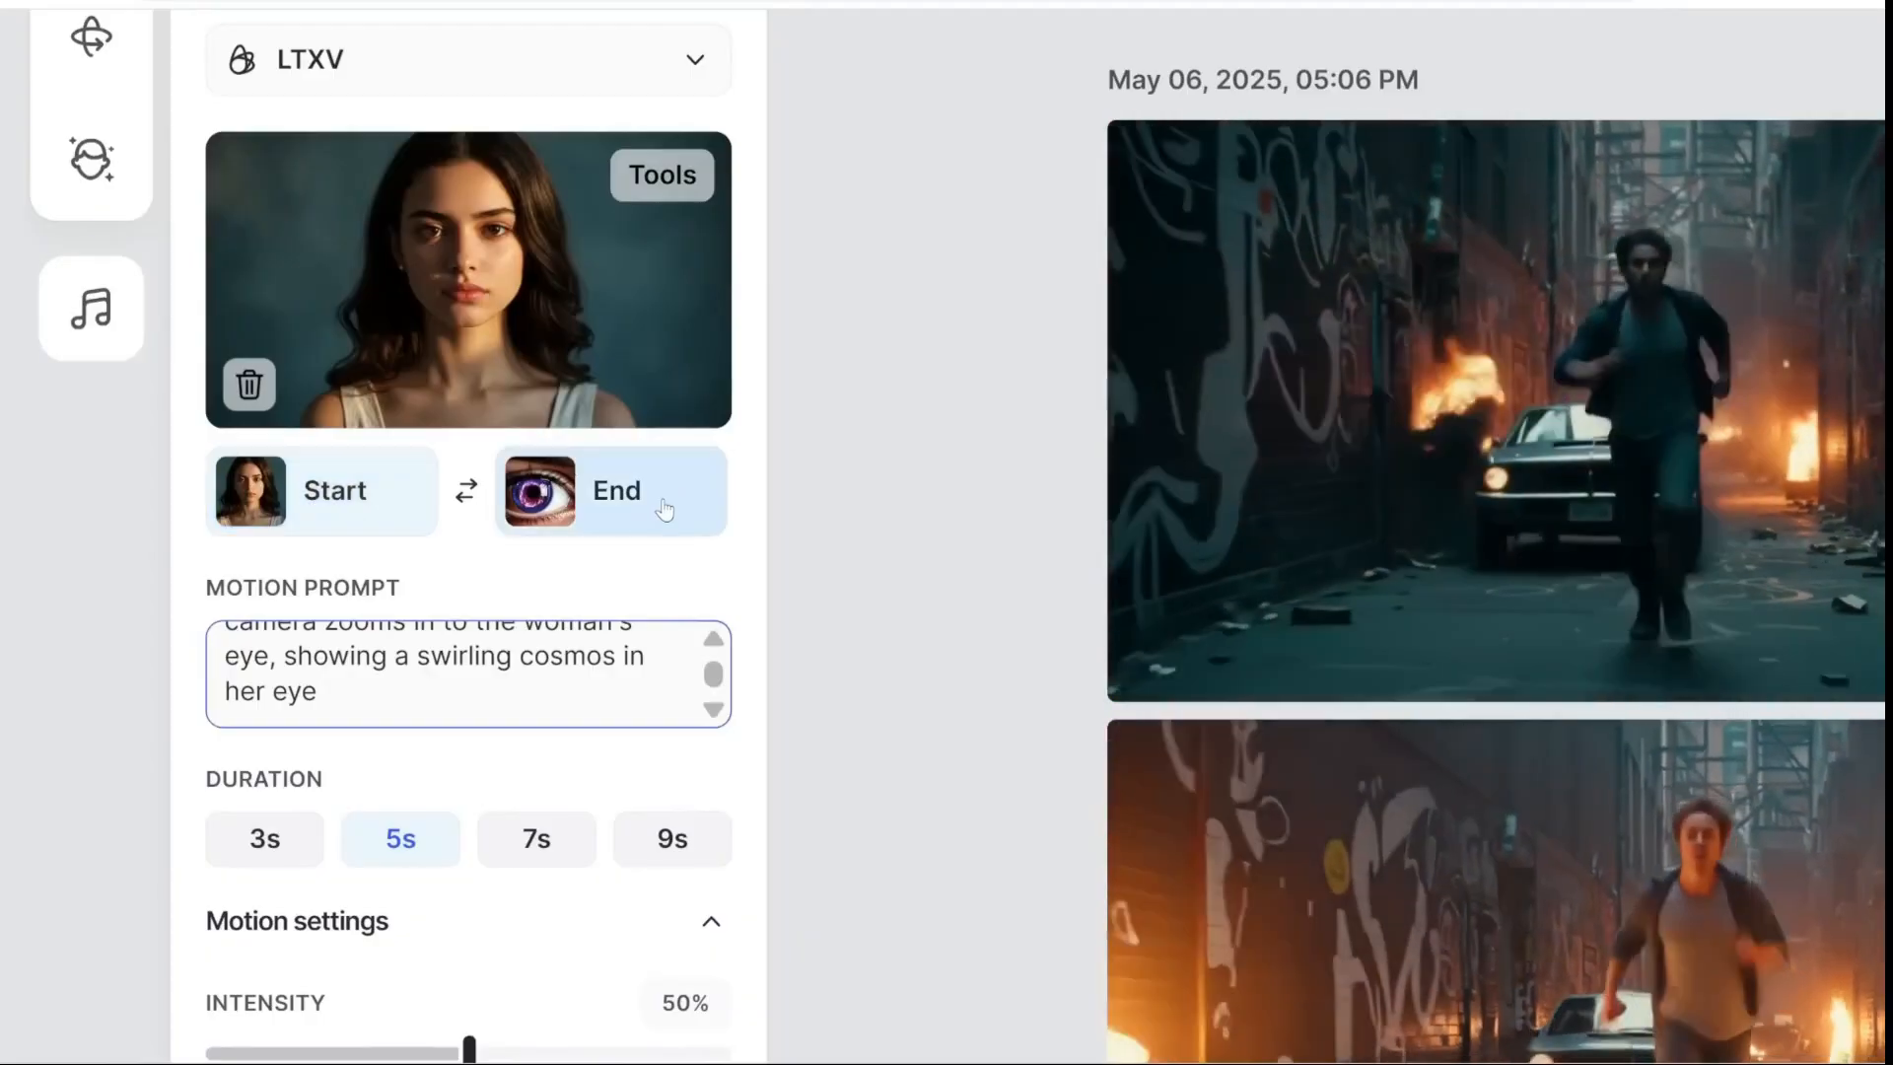
# Check the woman's portrait start frame, cosmic-eye end frame and zoom-in prompt, and generate the 5-second LTXV video.
pyautogui.click(313, 514)
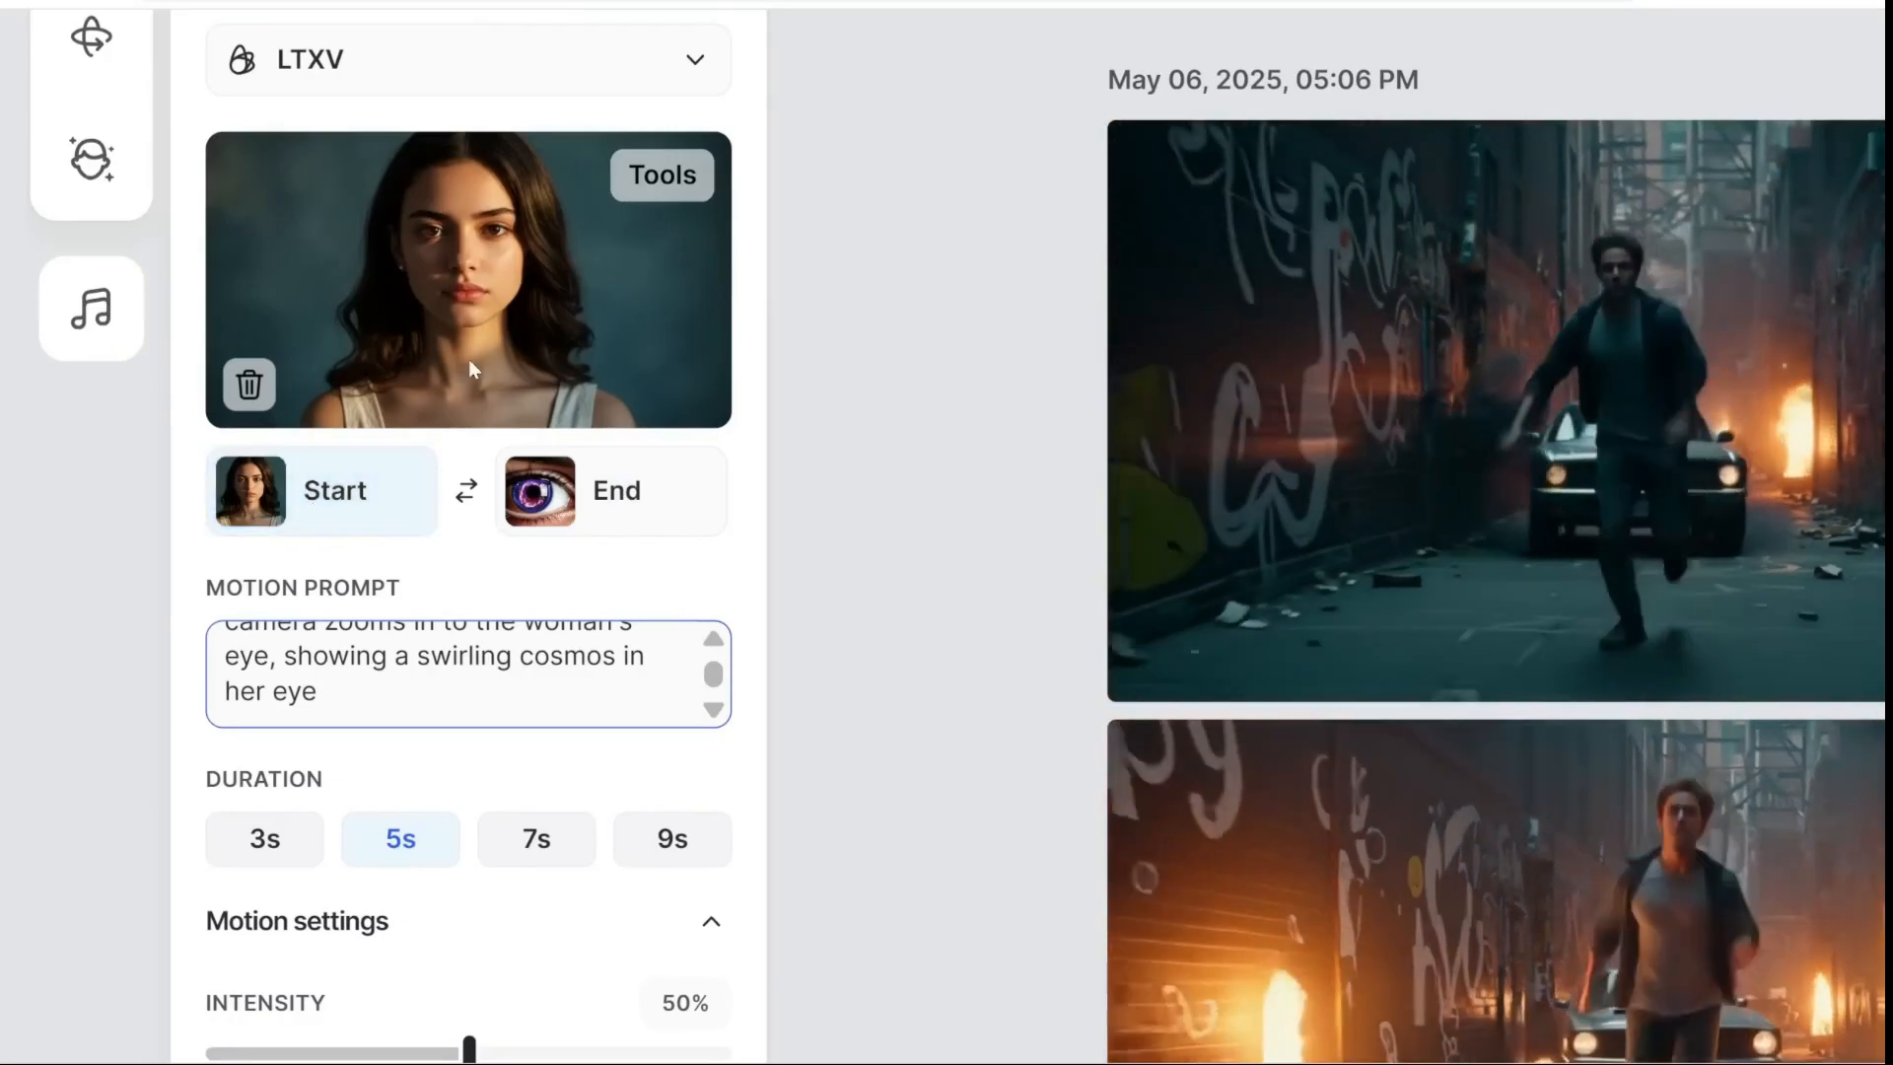
pyautogui.click(627, 511)
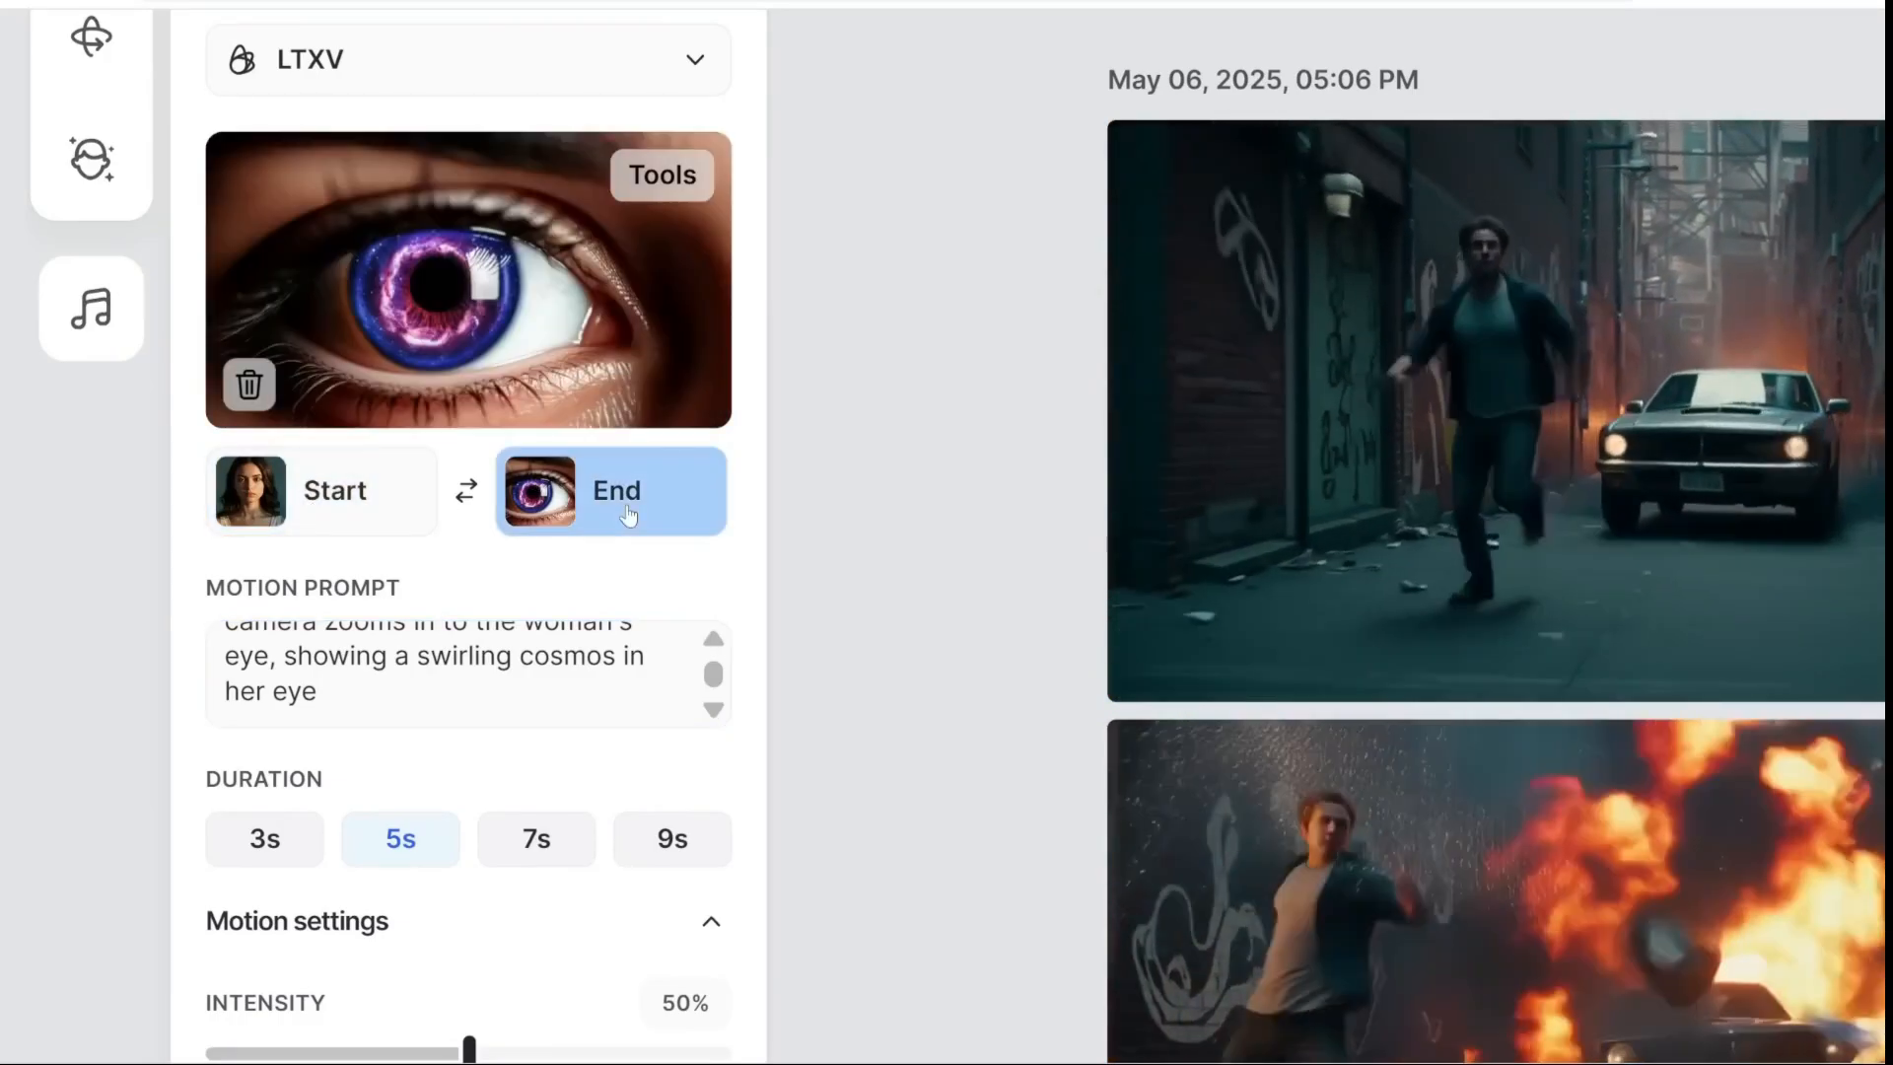
pyautogui.click(539, 687)
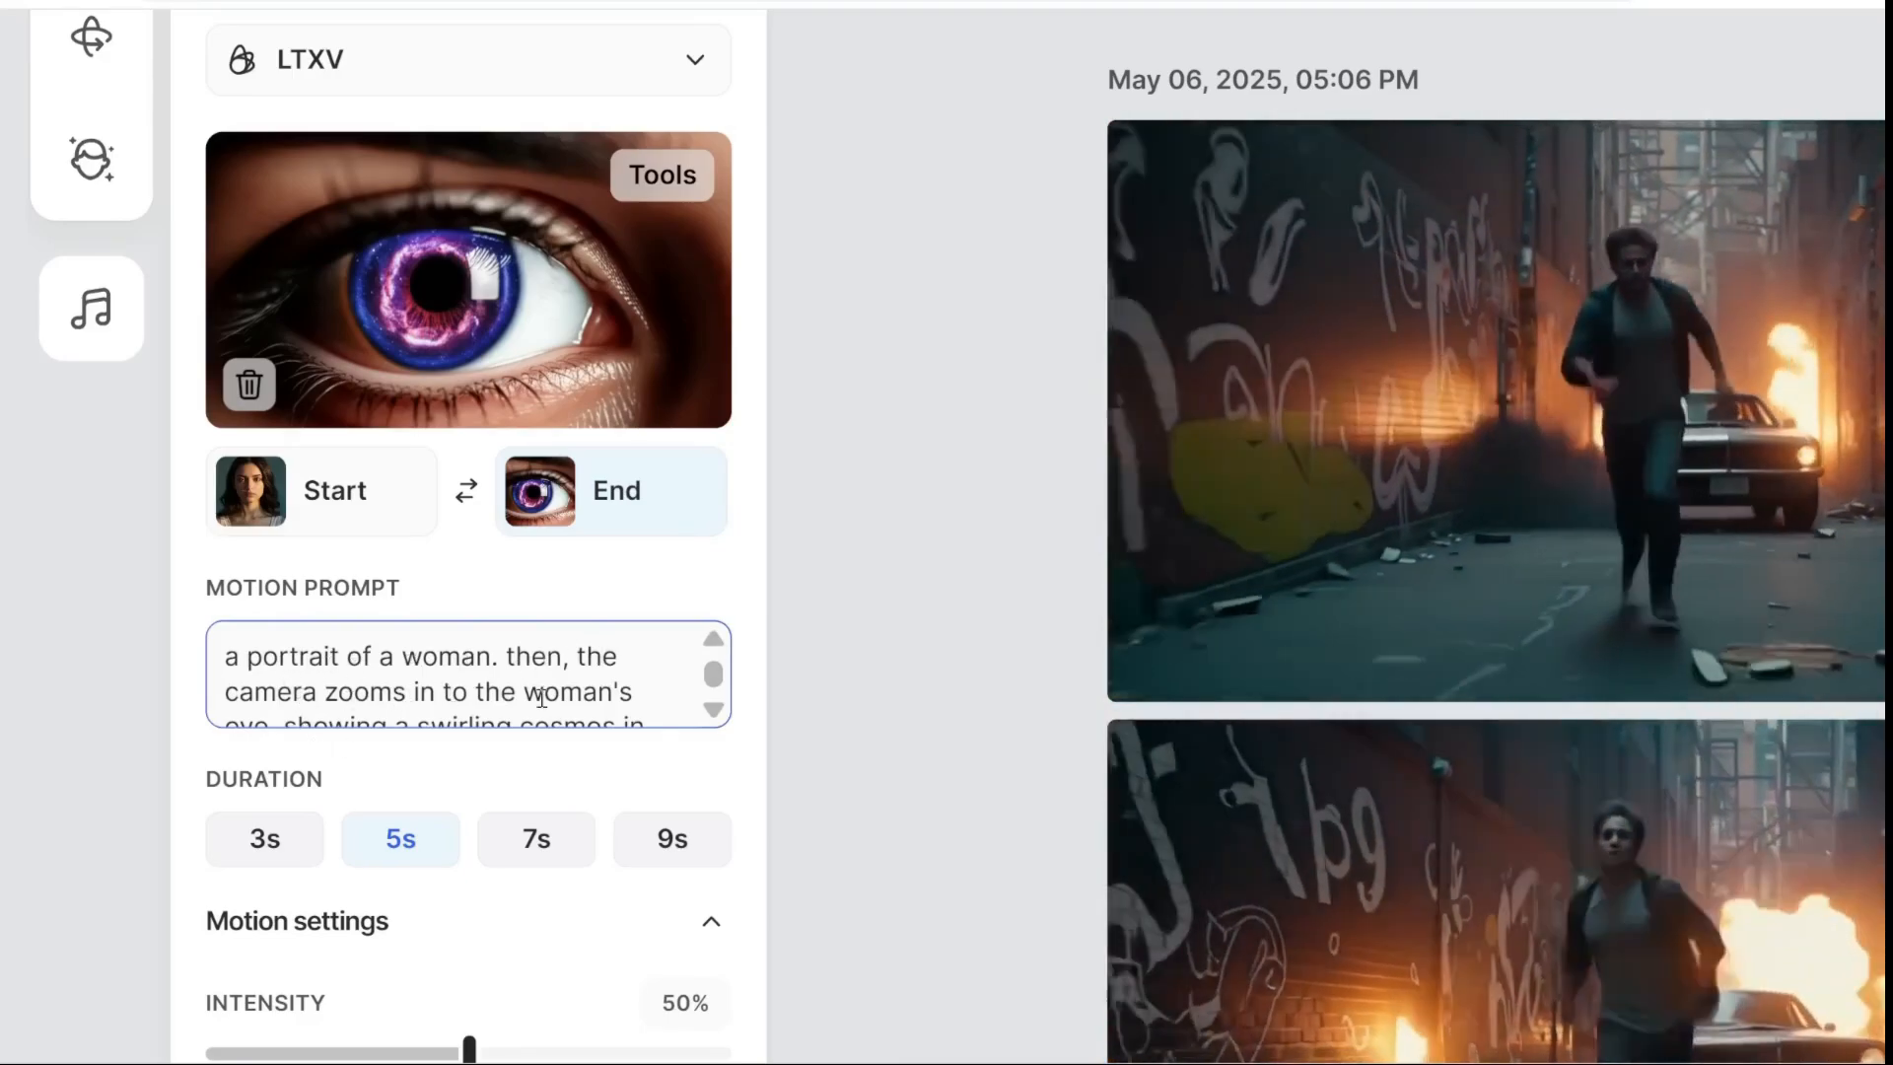
pyautogui.scroll(-2, 240, 669)
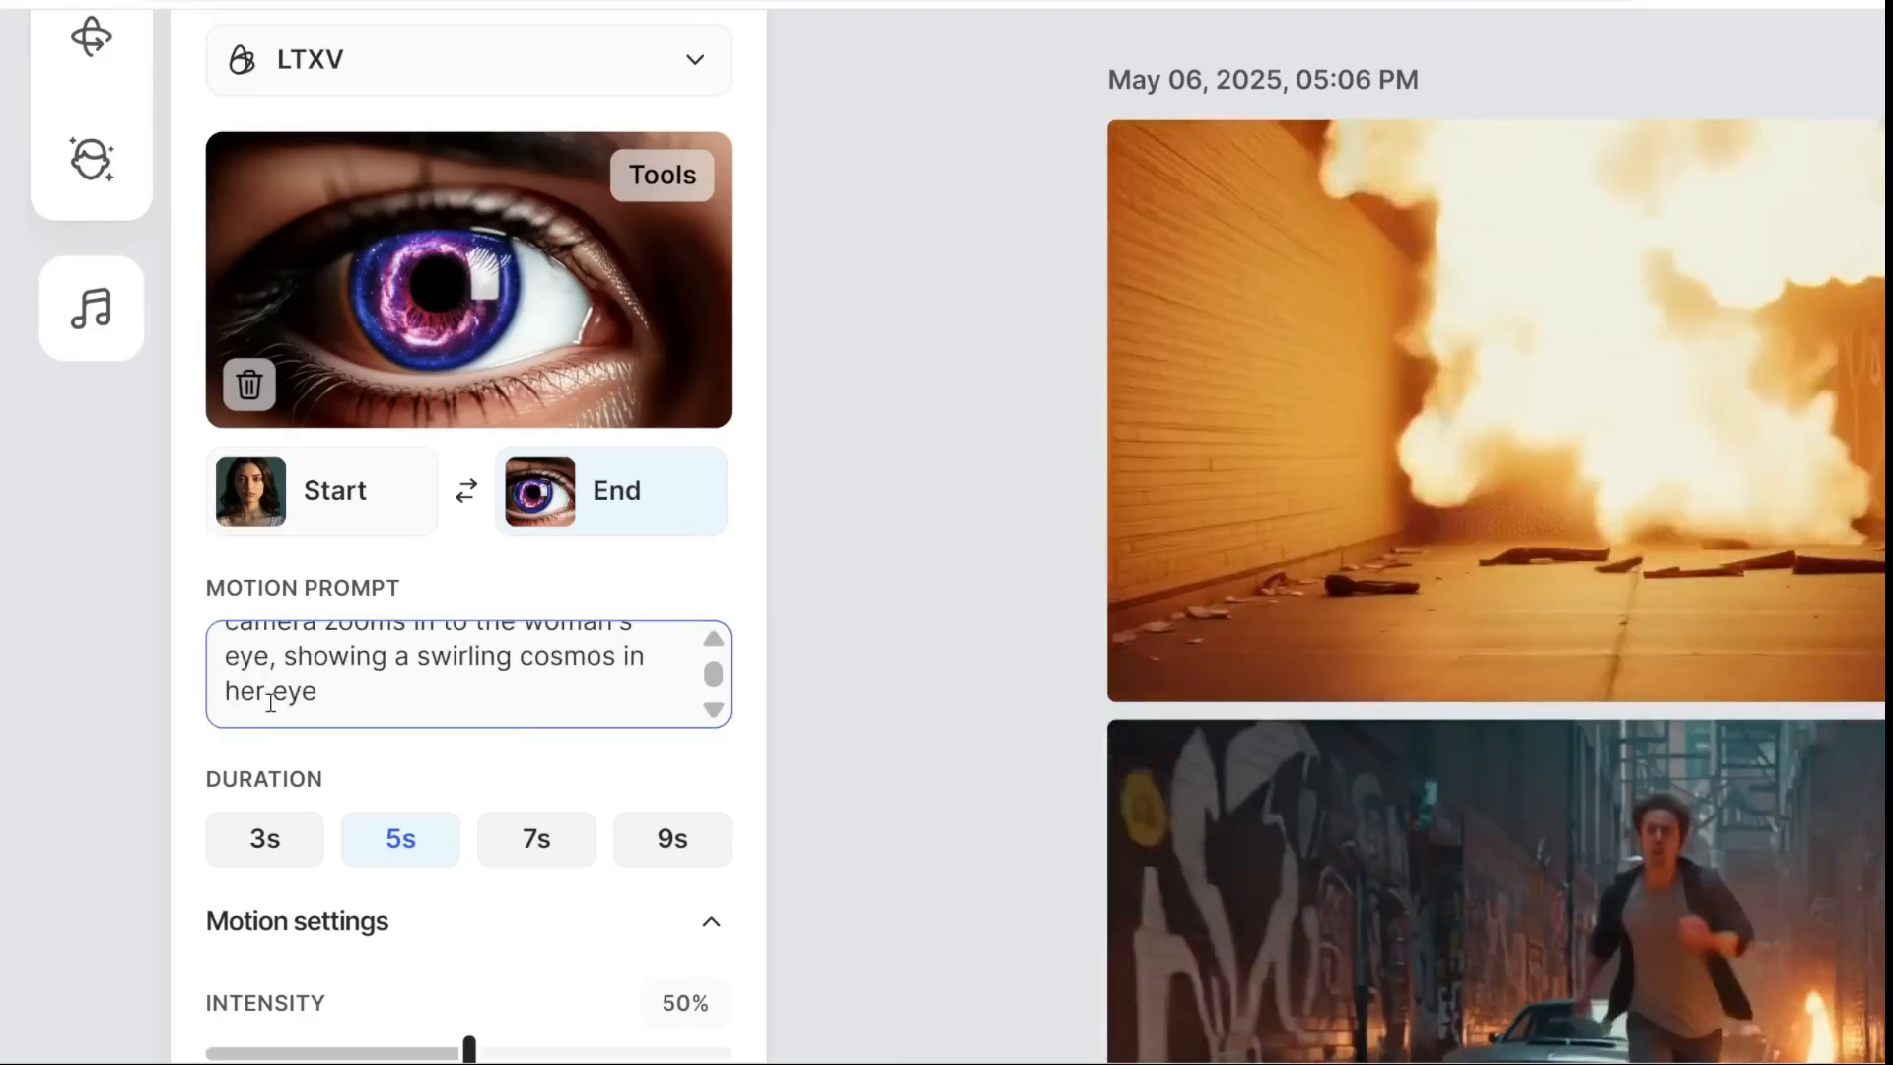
pyautogui.scroll(-1, 727, 663)
pyautogui.scroll(-3, 411, 765)
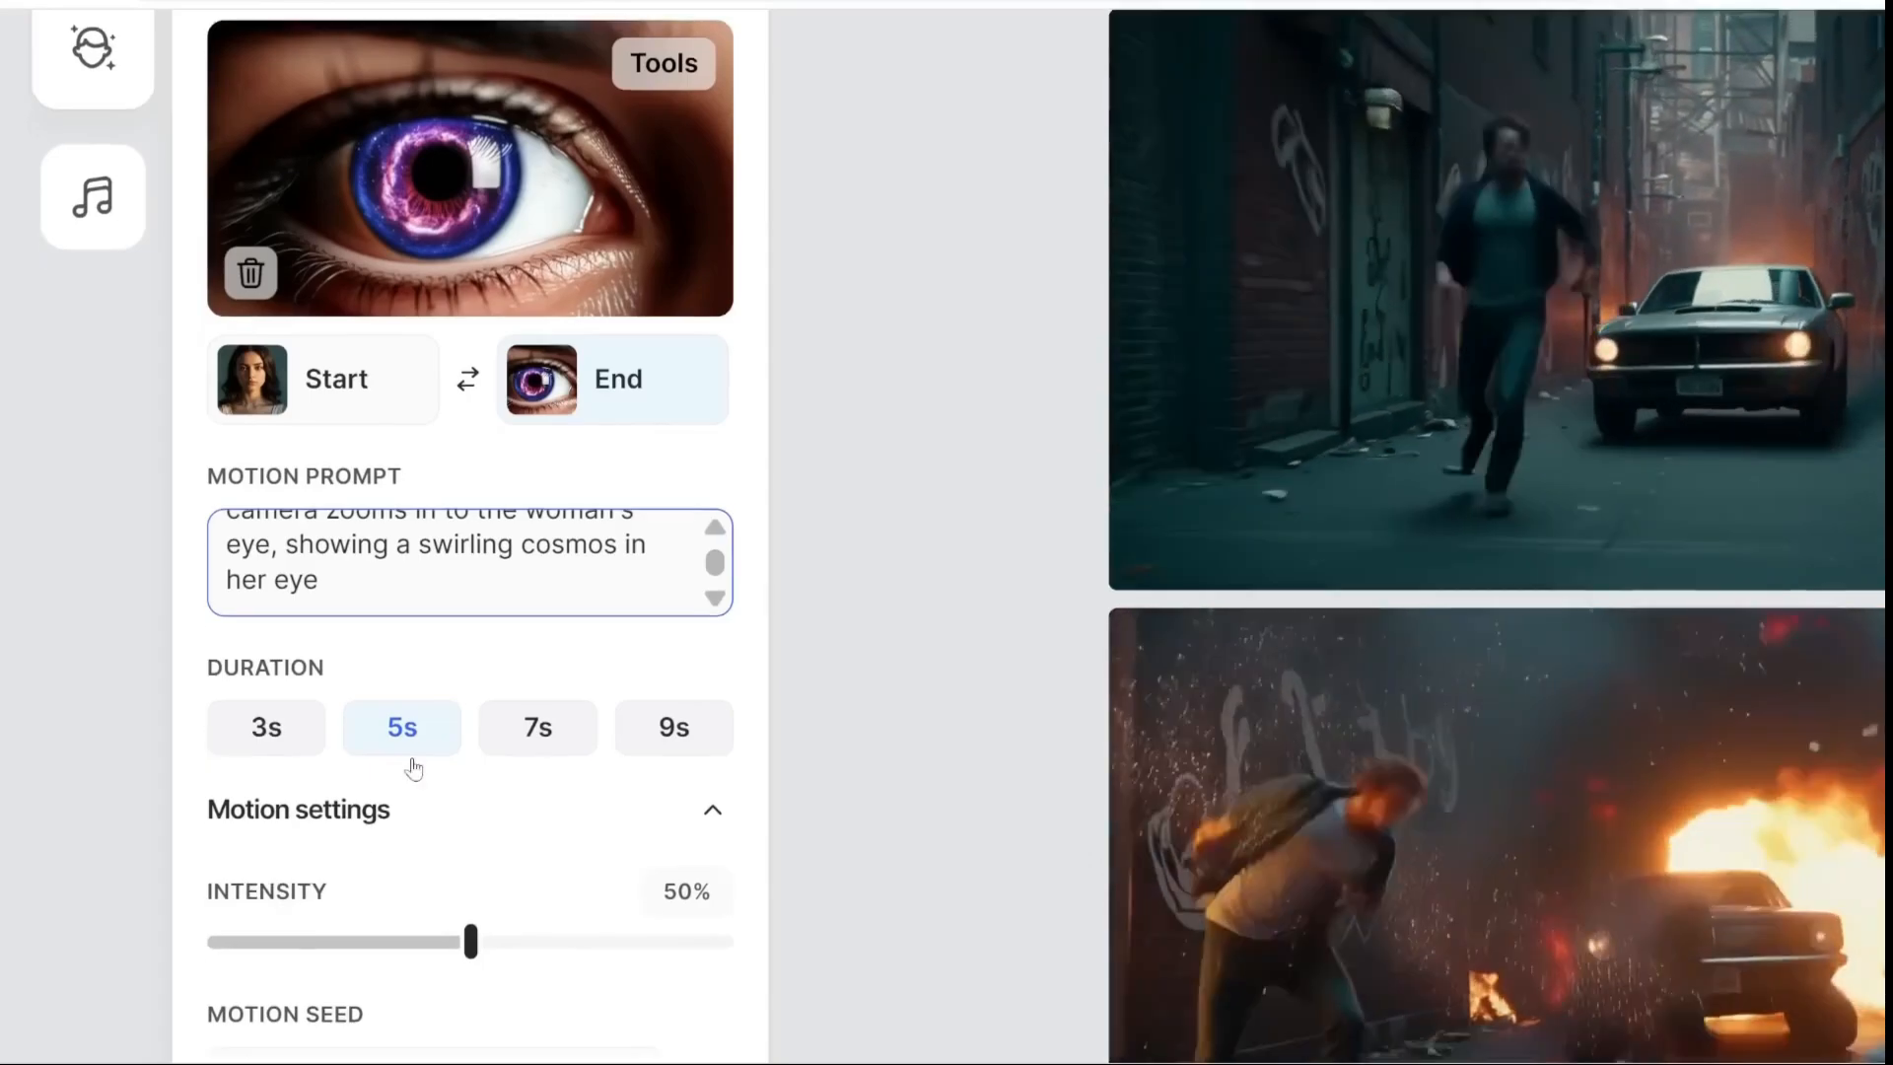
pyautogui.click(486, 972)
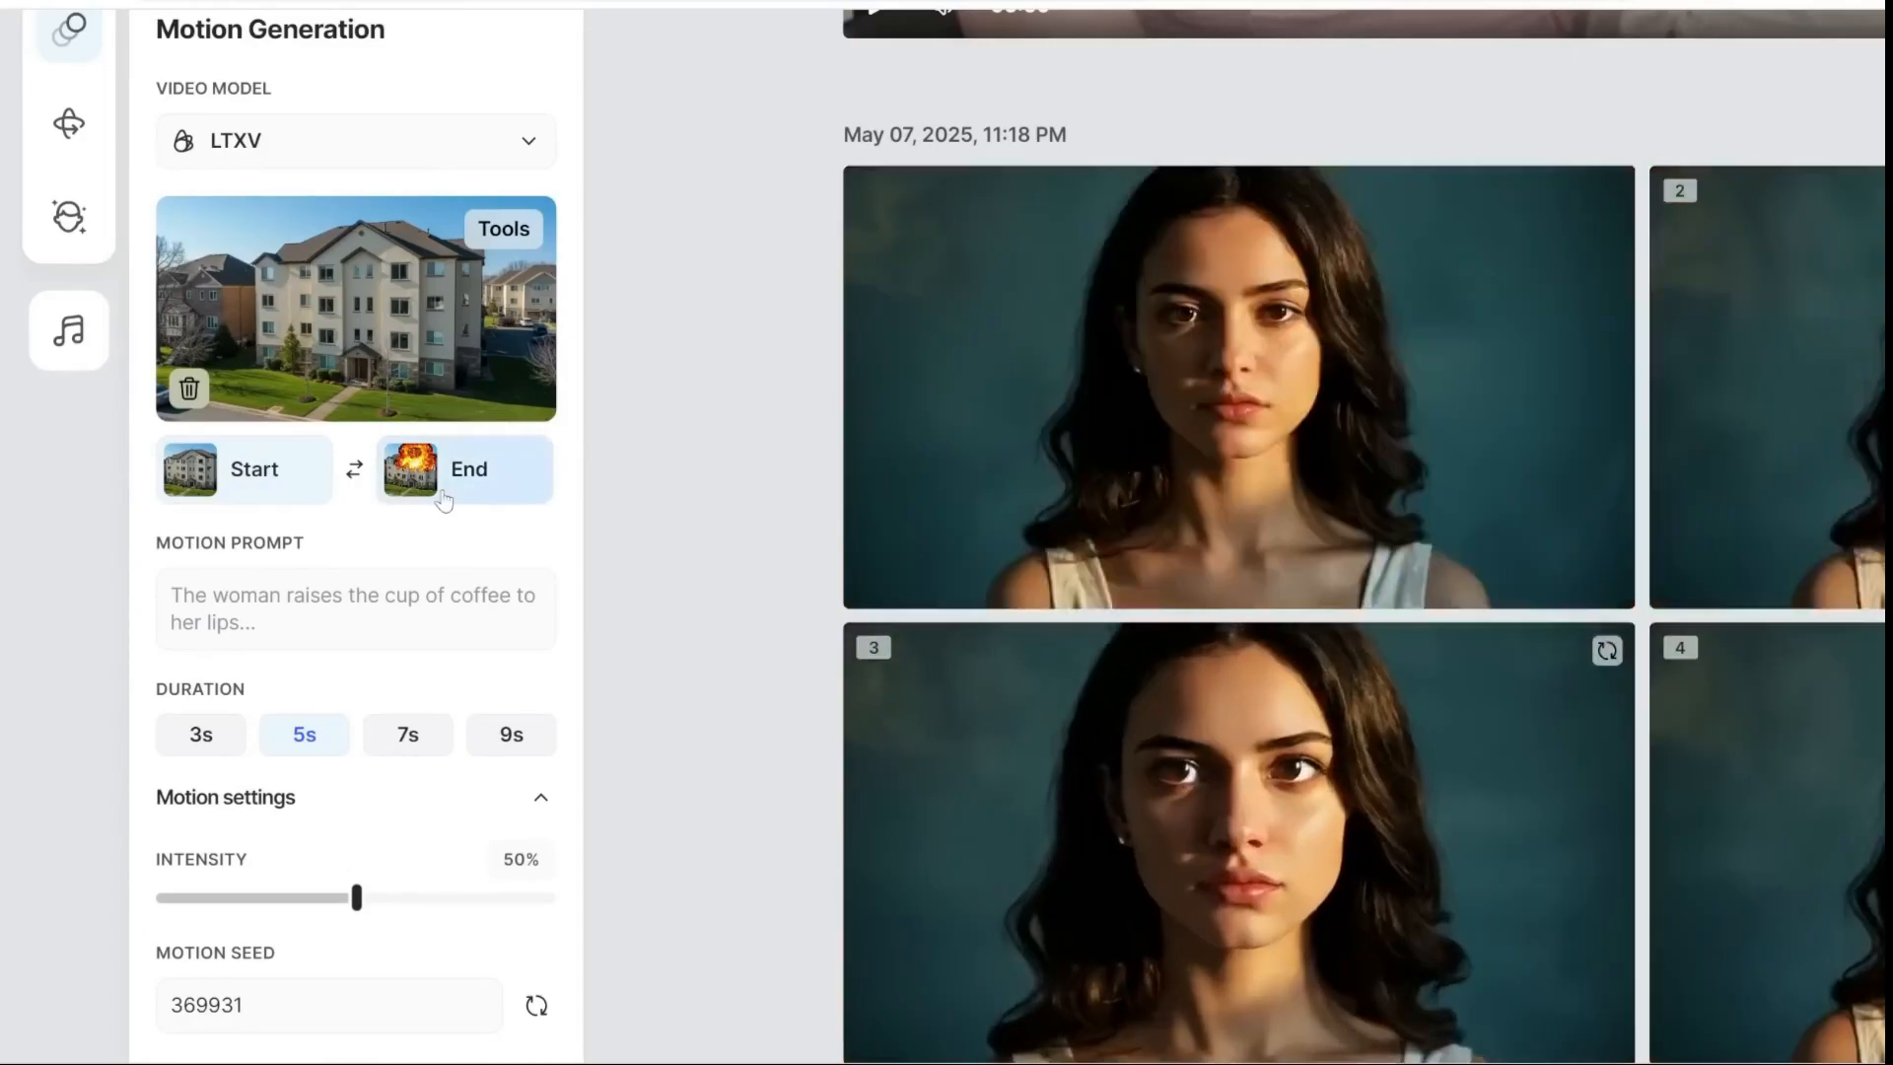
# Generate a 5-second LTXV video from the intact apartment building to the explosion end frame, leaving the motion prompt empty.
pyautogui.click(464, 493)
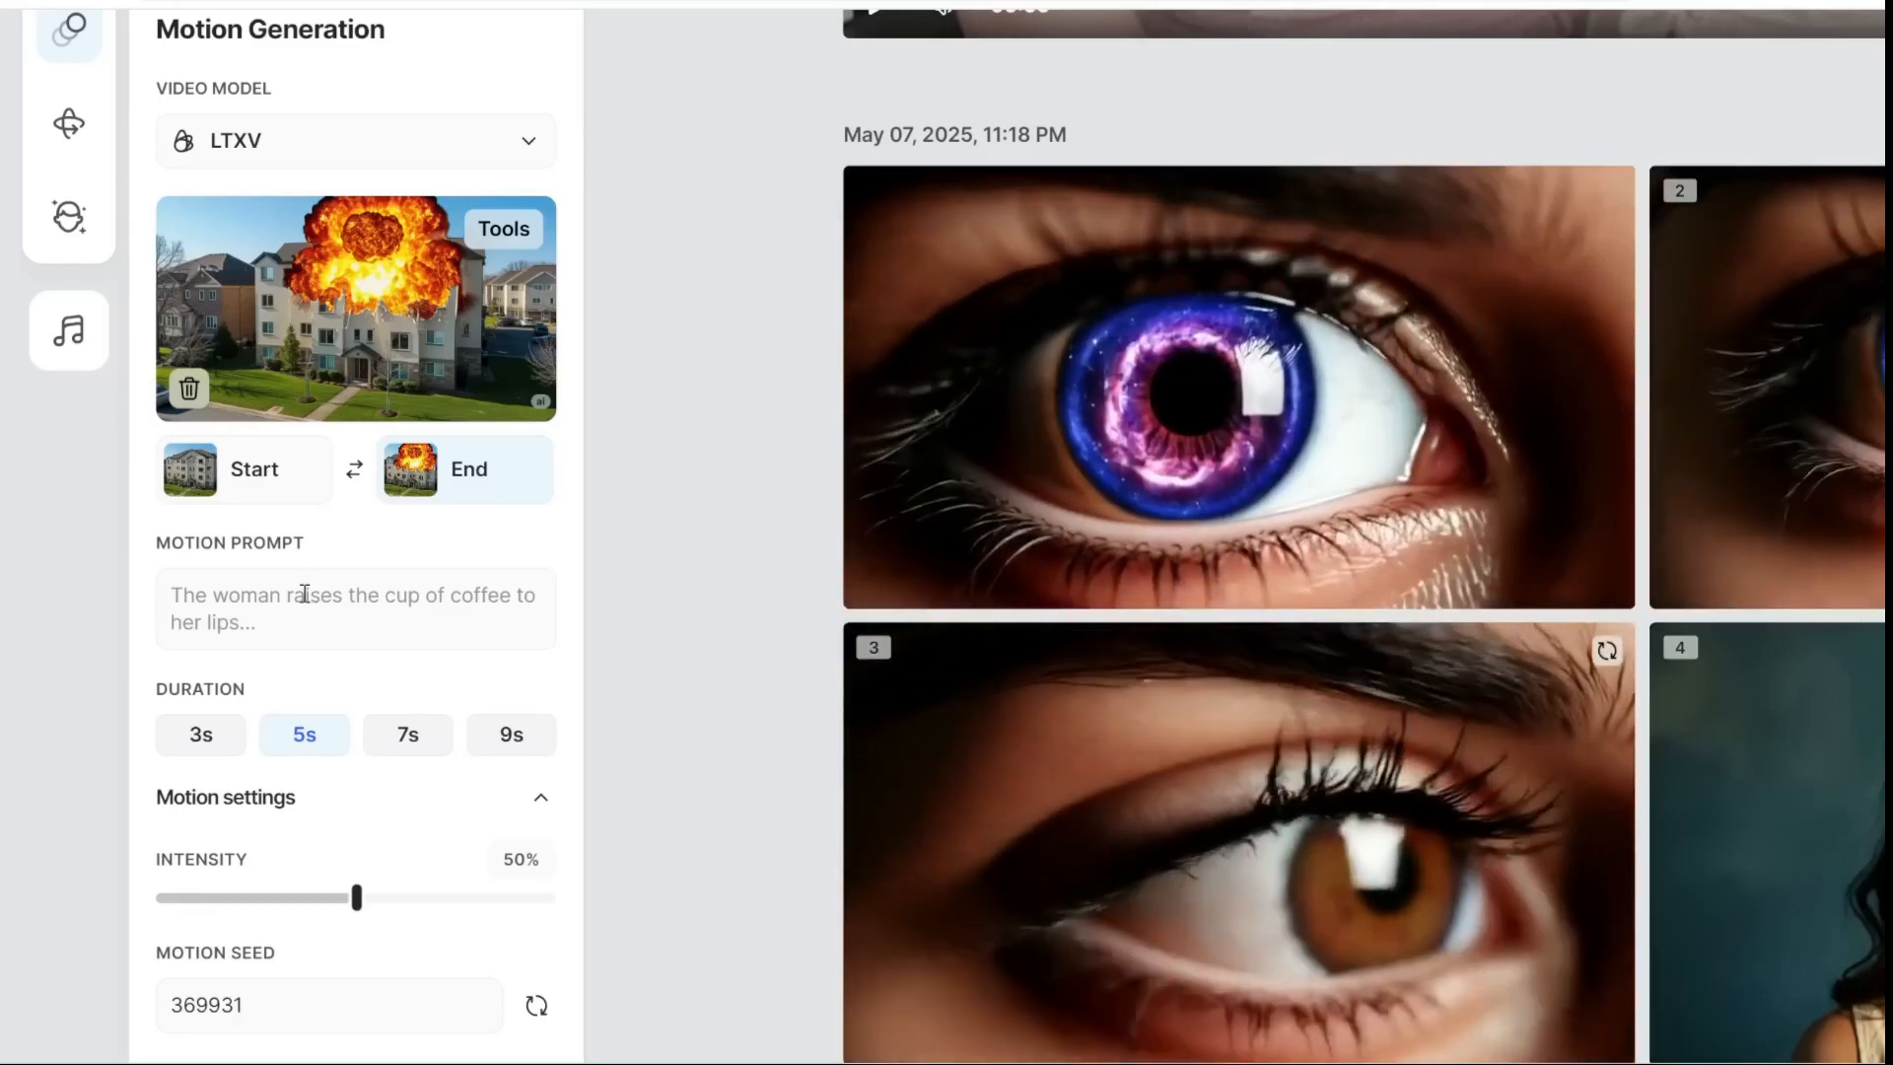
pyautogui.scroll(-1, 350, 887)
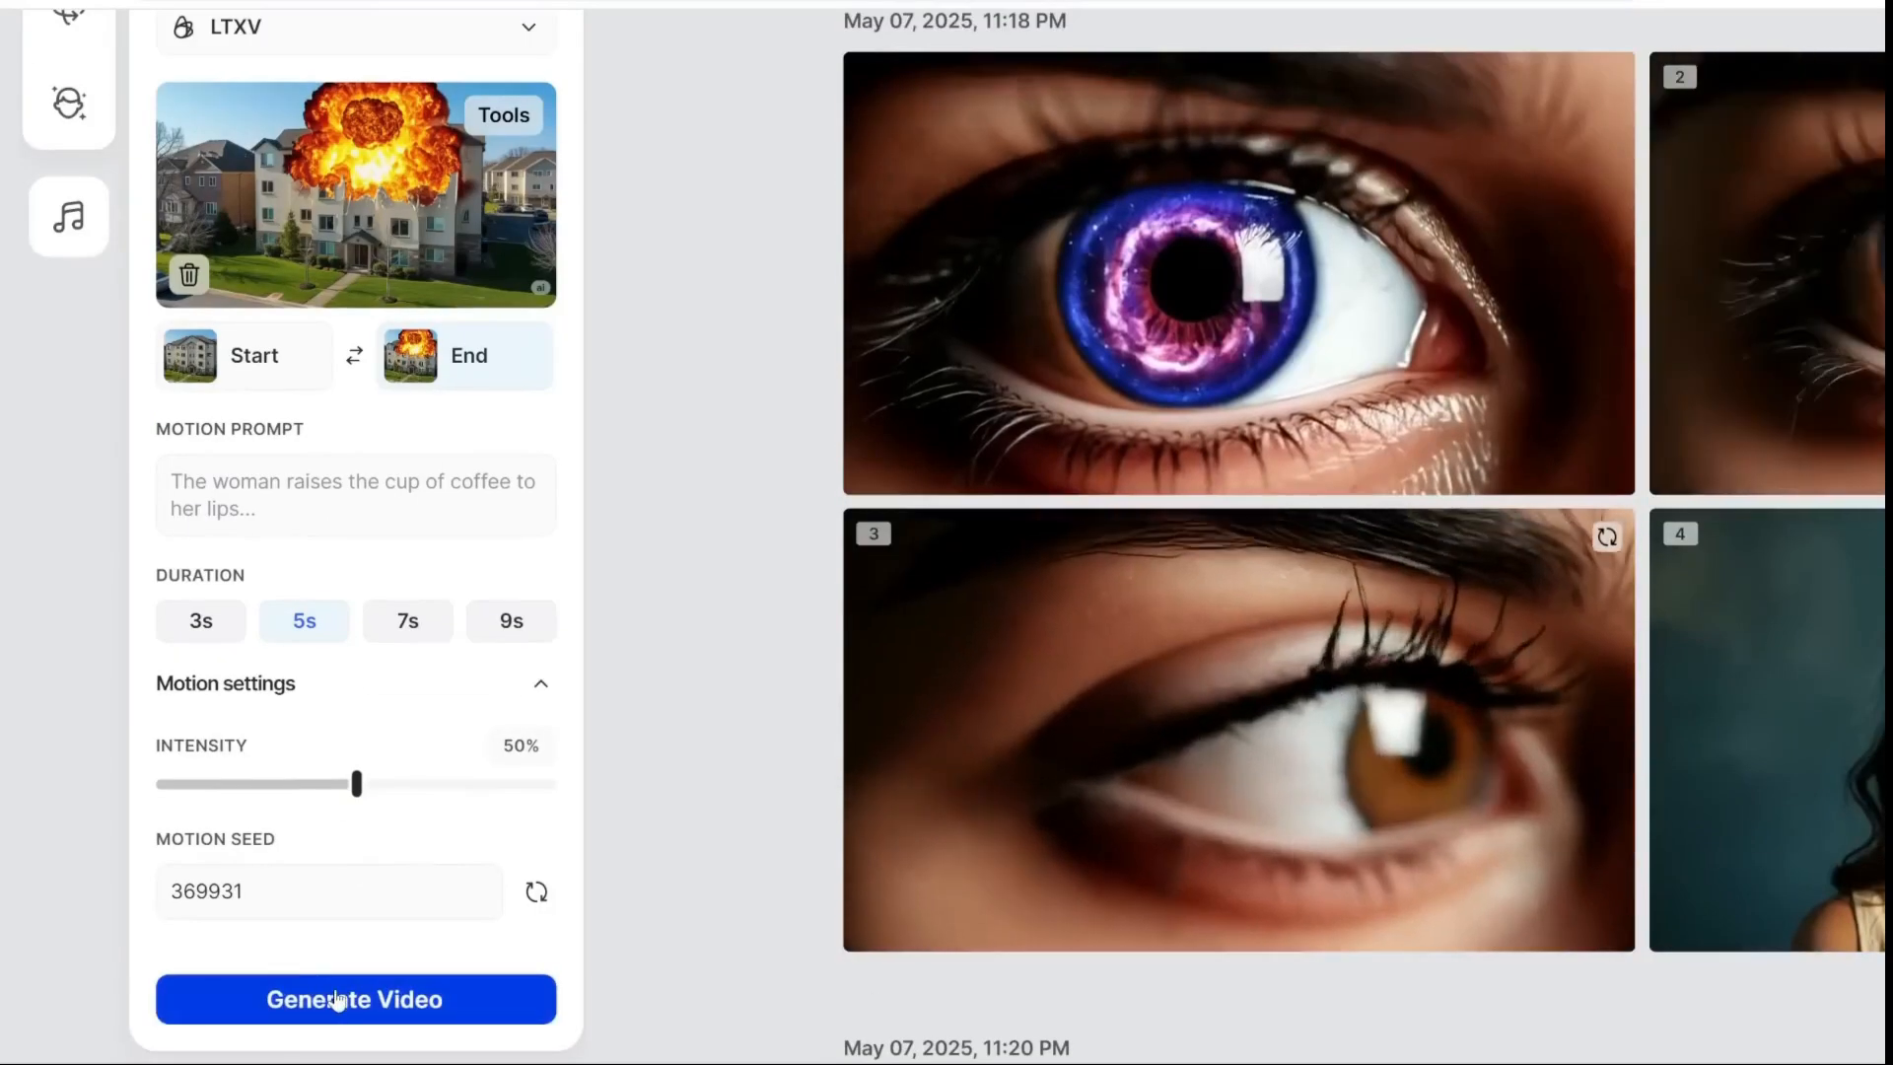
pyautogui.click(338, 1001)
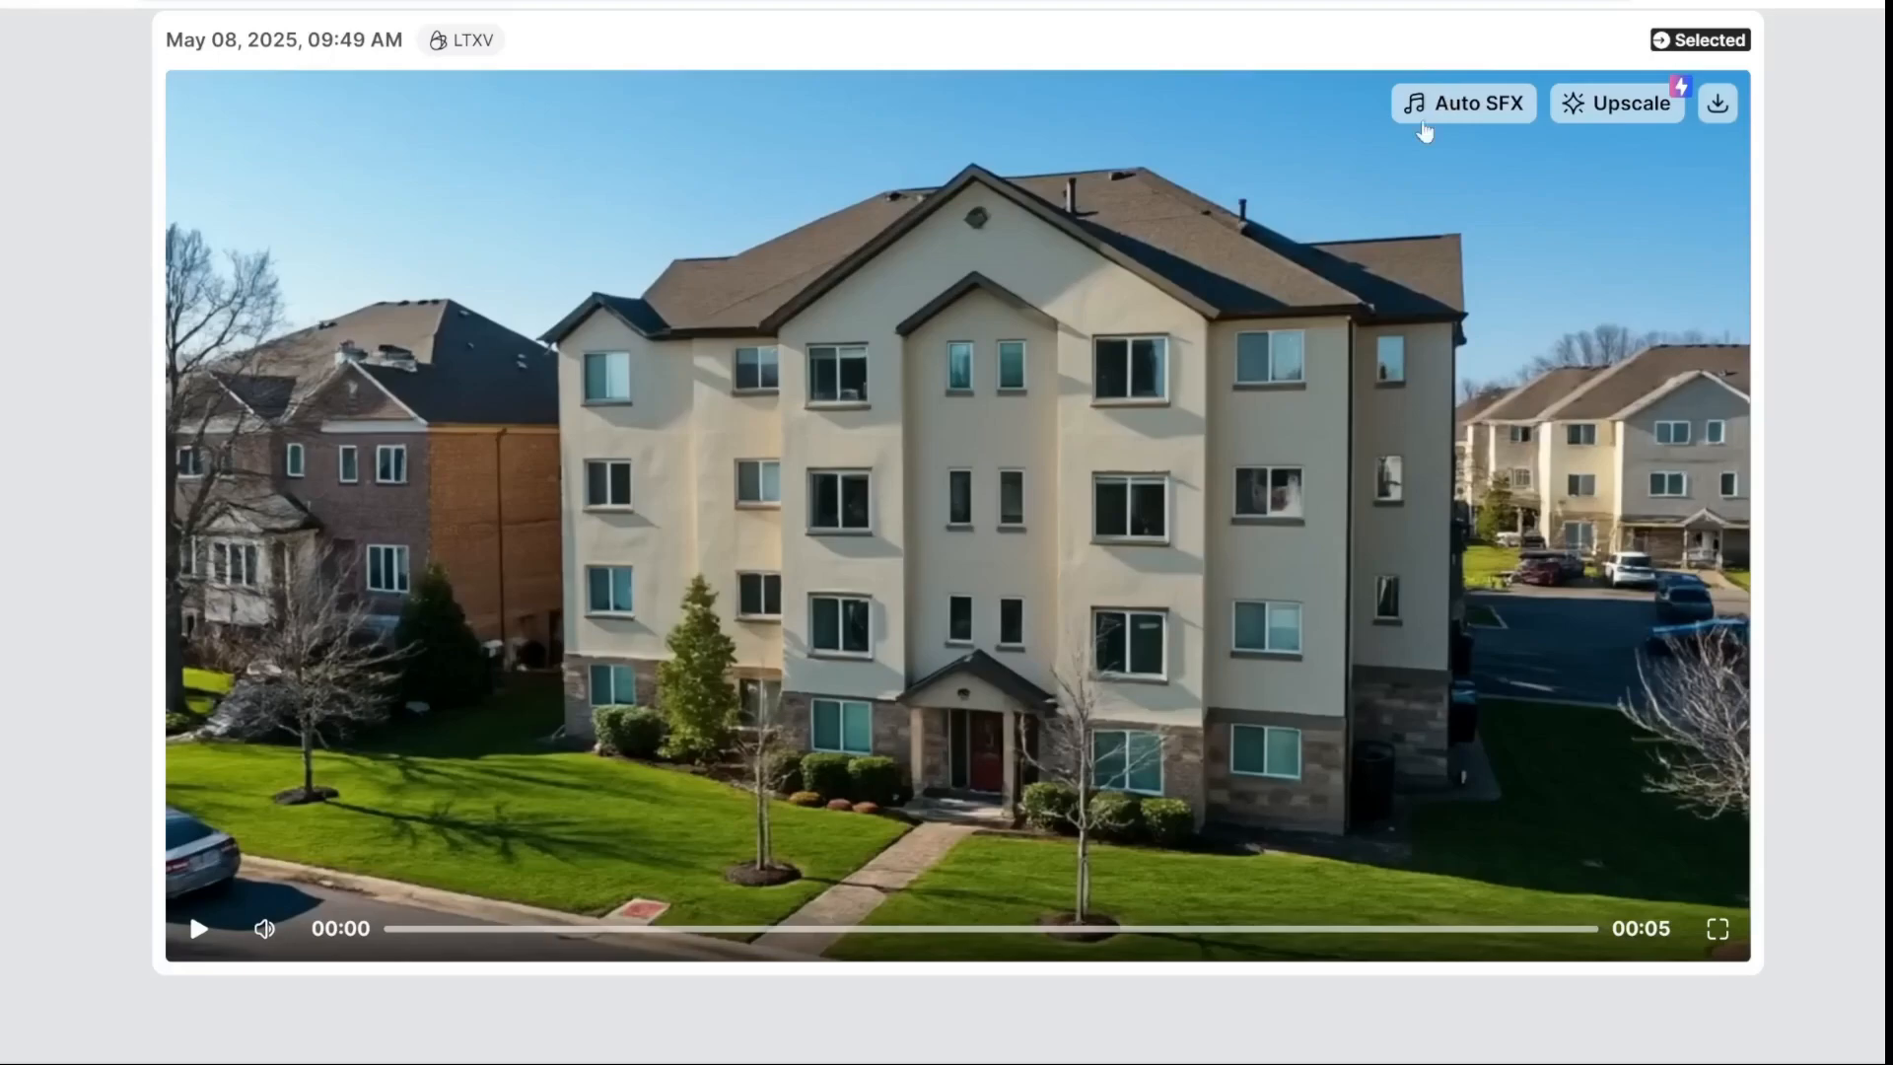
# Add automatic sound effects to the generated apartment building video and play it back.
pyautogui.click(1452, 111)
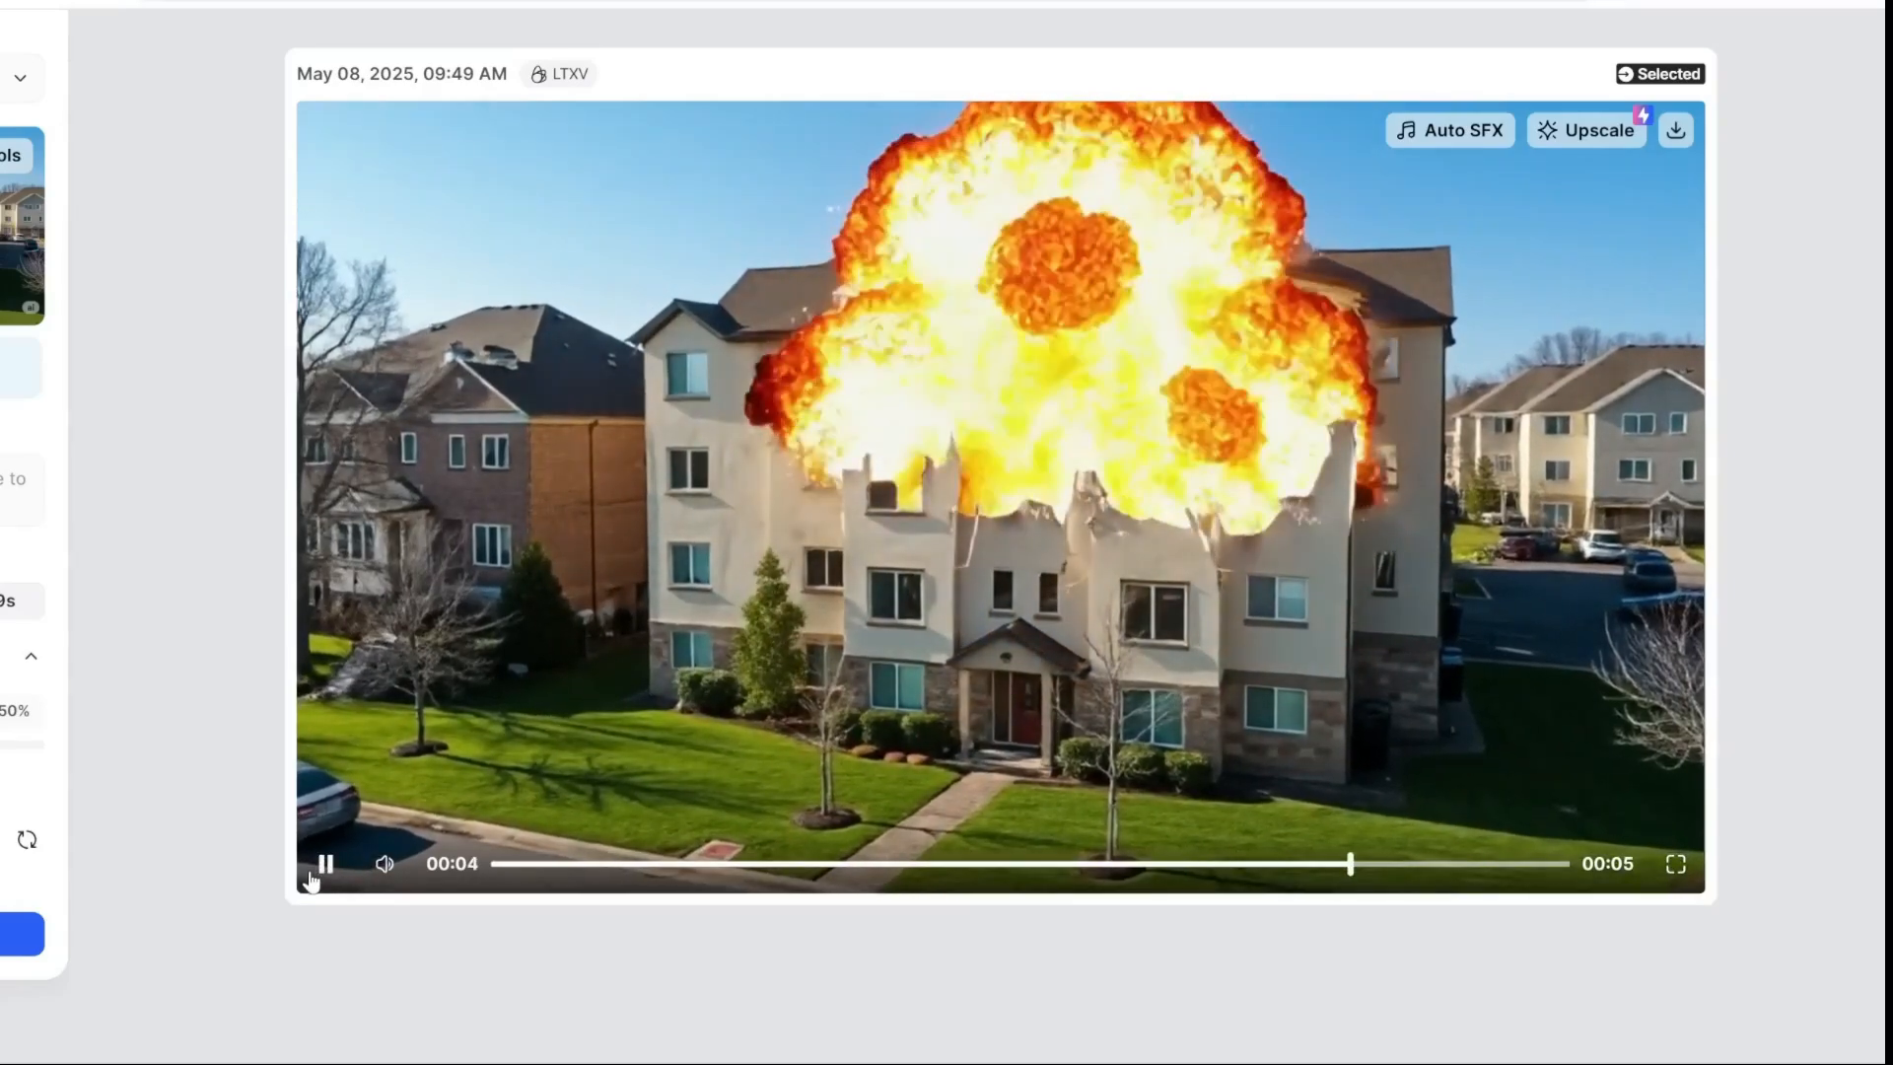
pyautogui.click(311, 876)
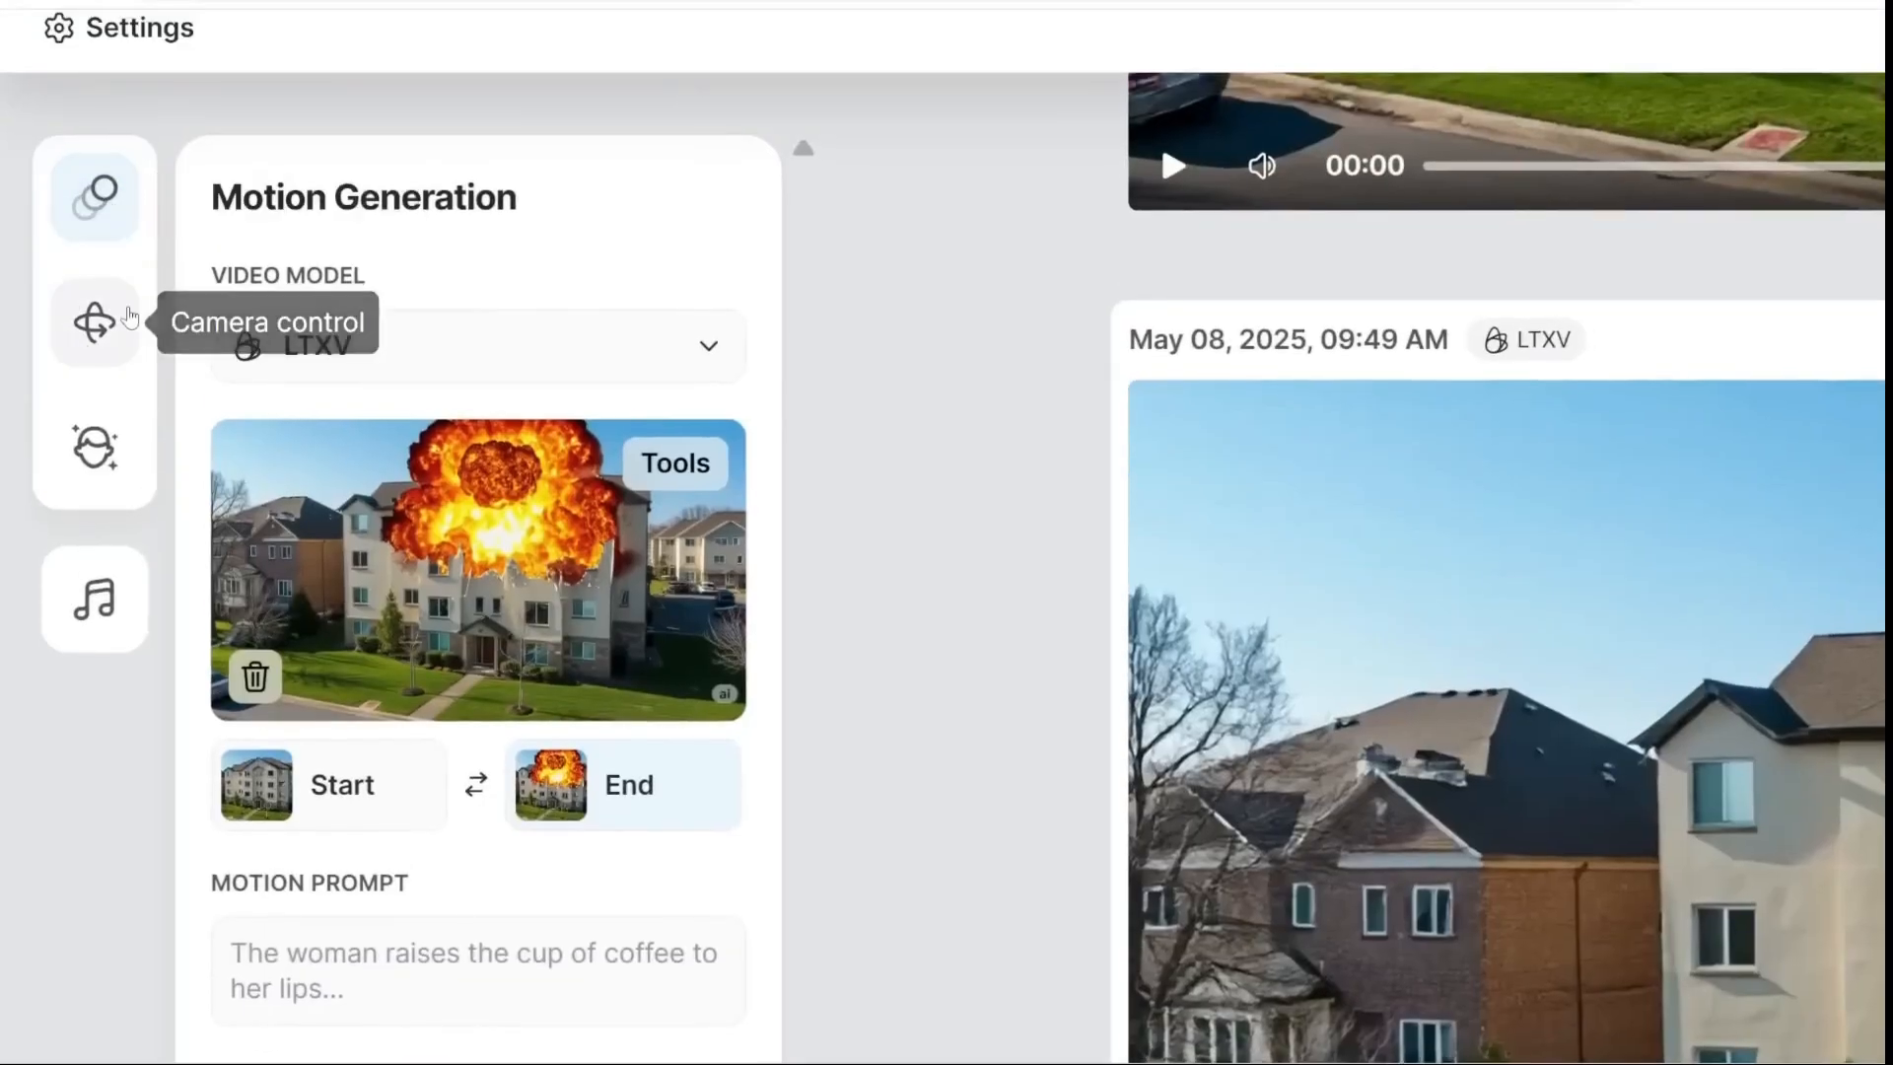
# In Camera control, apply the Custom preset and freely reorient the end frame's view of the apartment building.
pyautogui.click(111, 327)
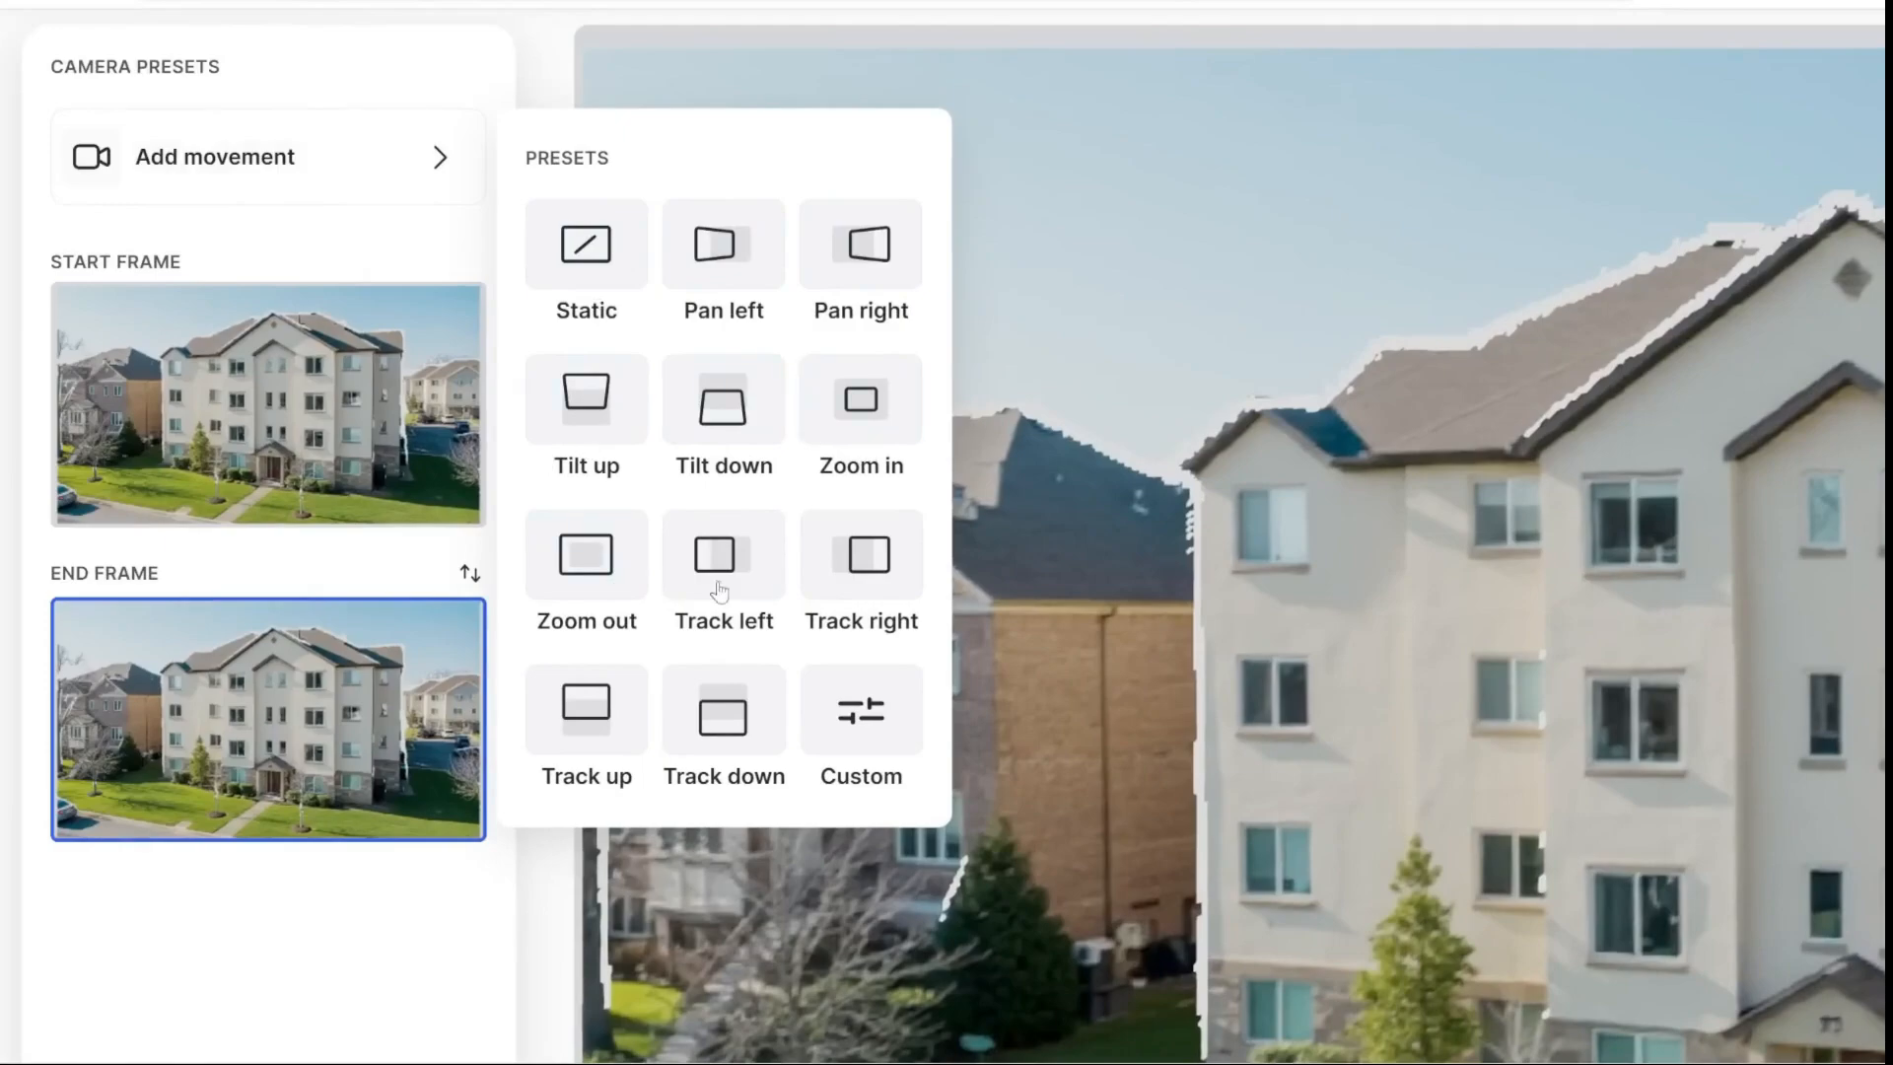
pyautogui.scroll(-1, 718, 589)
pyautogui.click(860, 680)
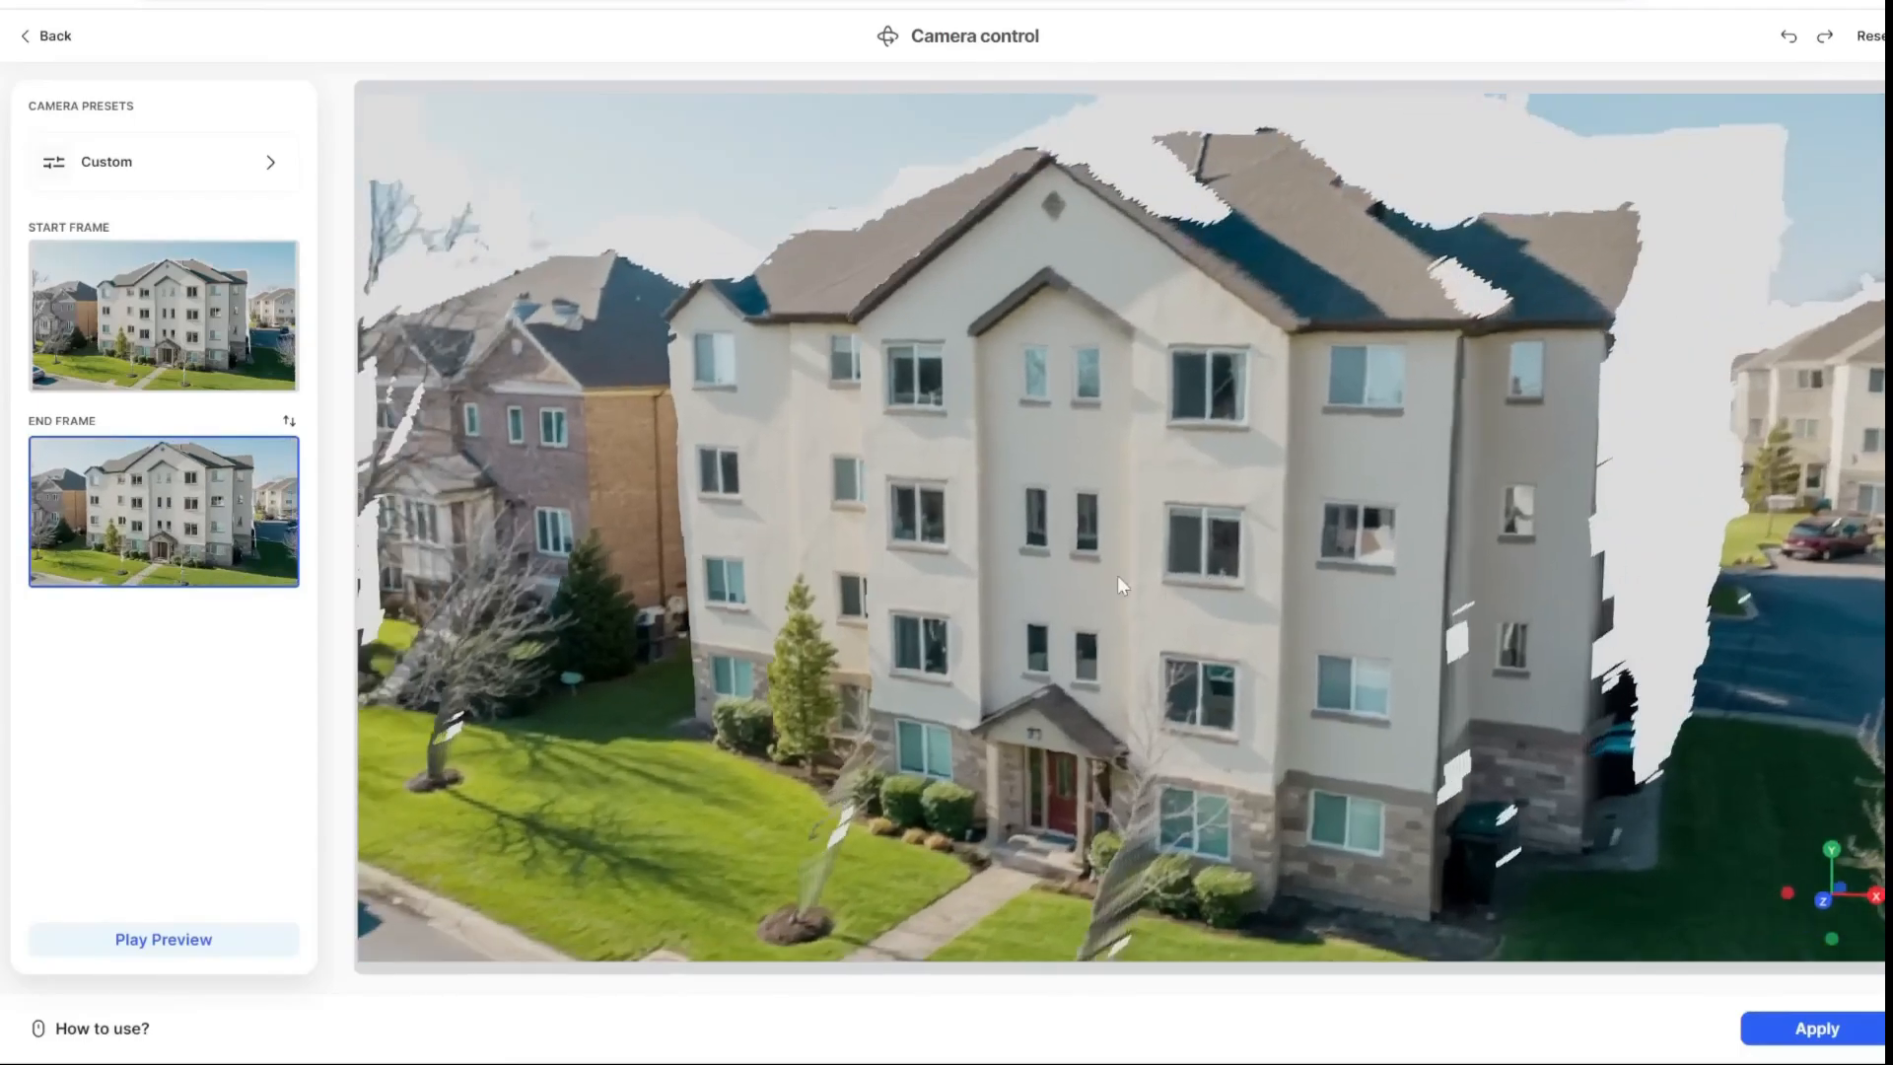
pyautogui.moveTo(1118, 585); pyautogui.dragTo(832, 777)
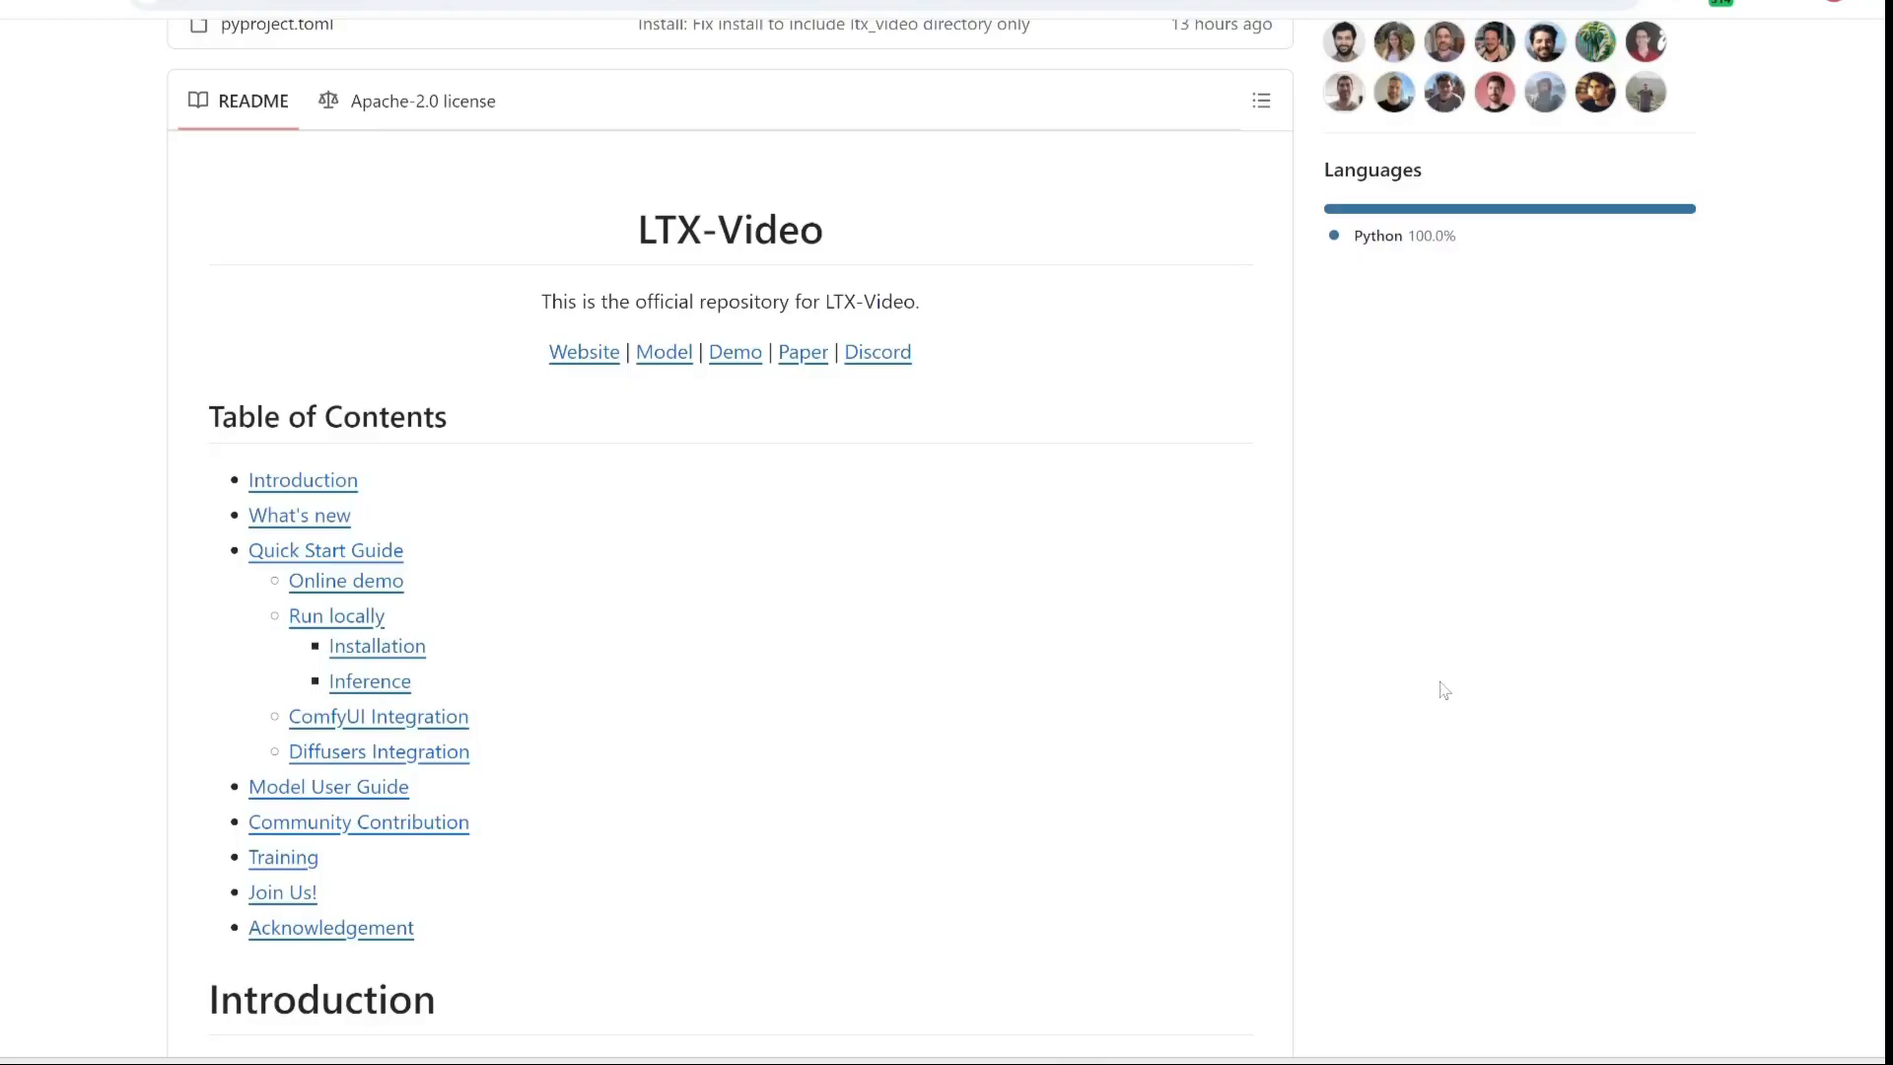
# Switch to the LTX-Video repository on GitHub and go to the README's Run locally section.
pyautogui.scroll(-1, 620, 570)
pyautogui.scroll(-1, 440, 571)
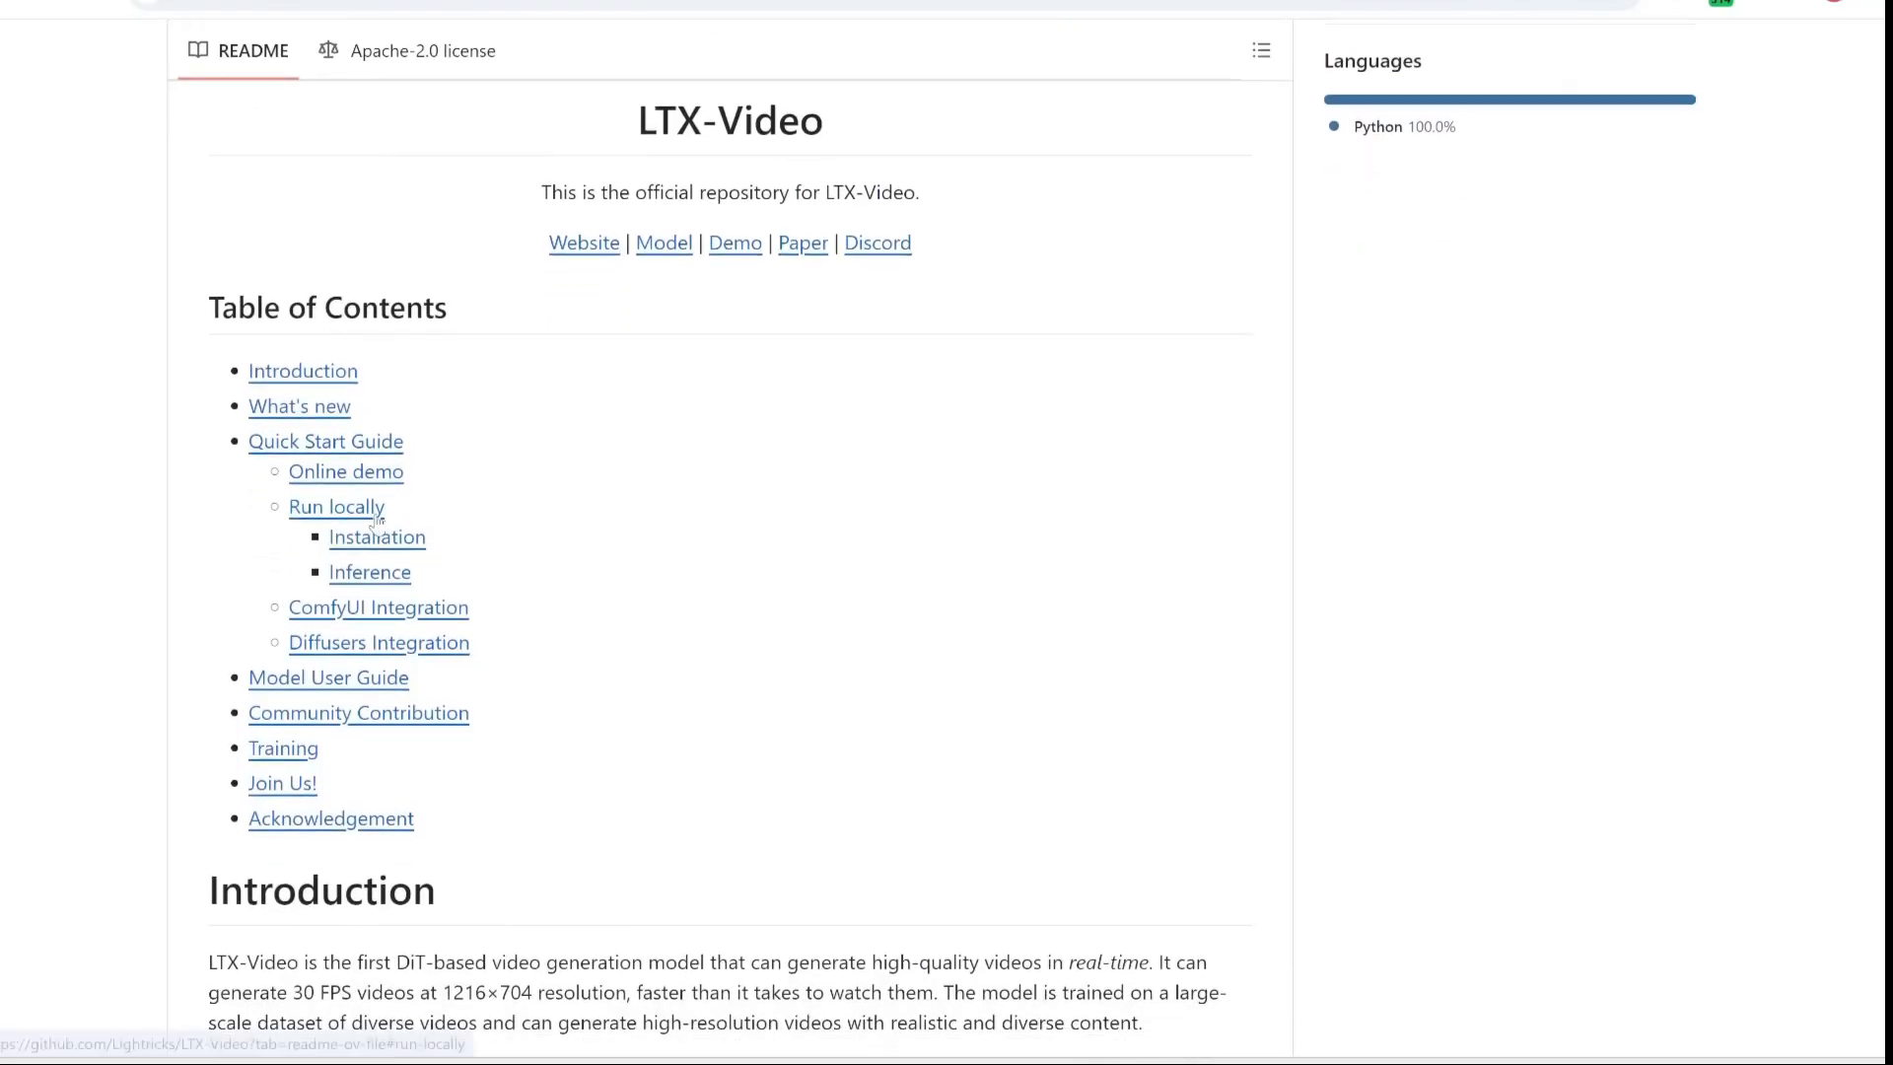
pyautogui.moveTo(633, 120); pyautogui.dragTo(846, 121)
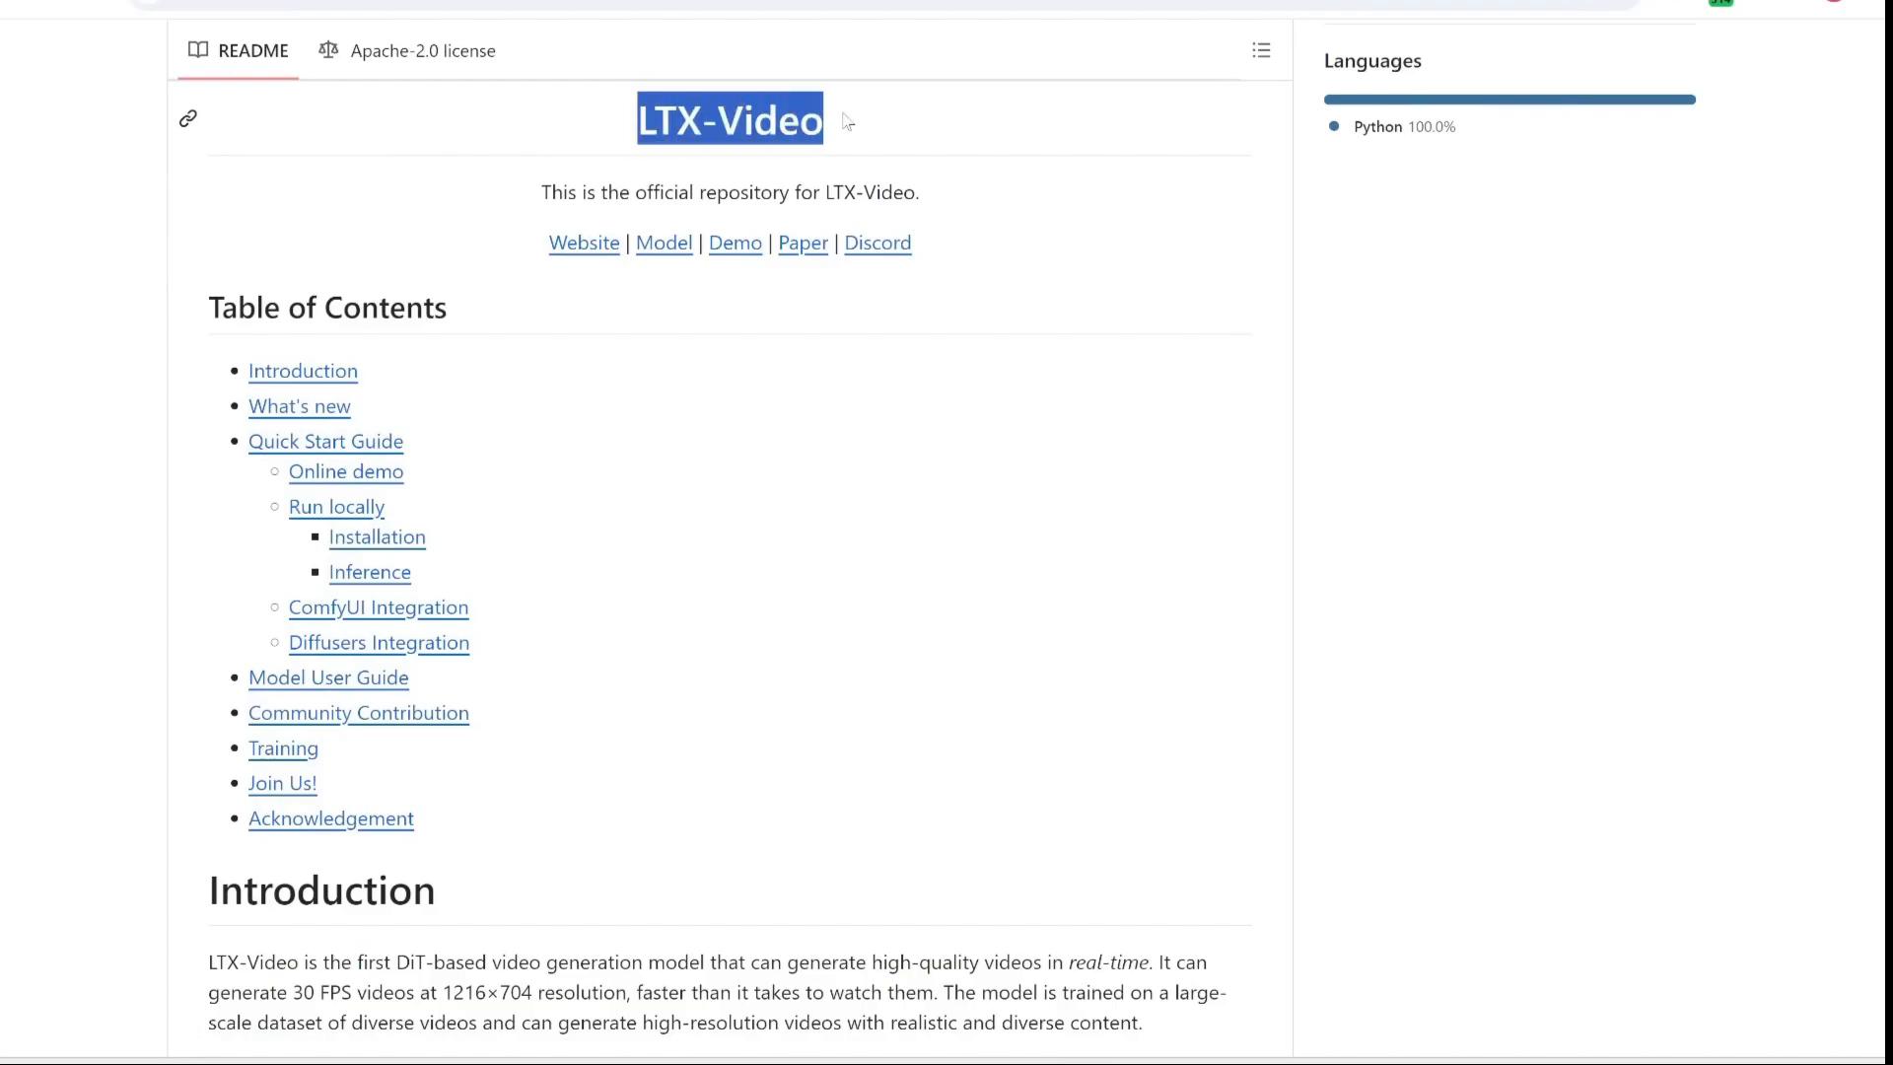
pyautogui.click(370, 514)
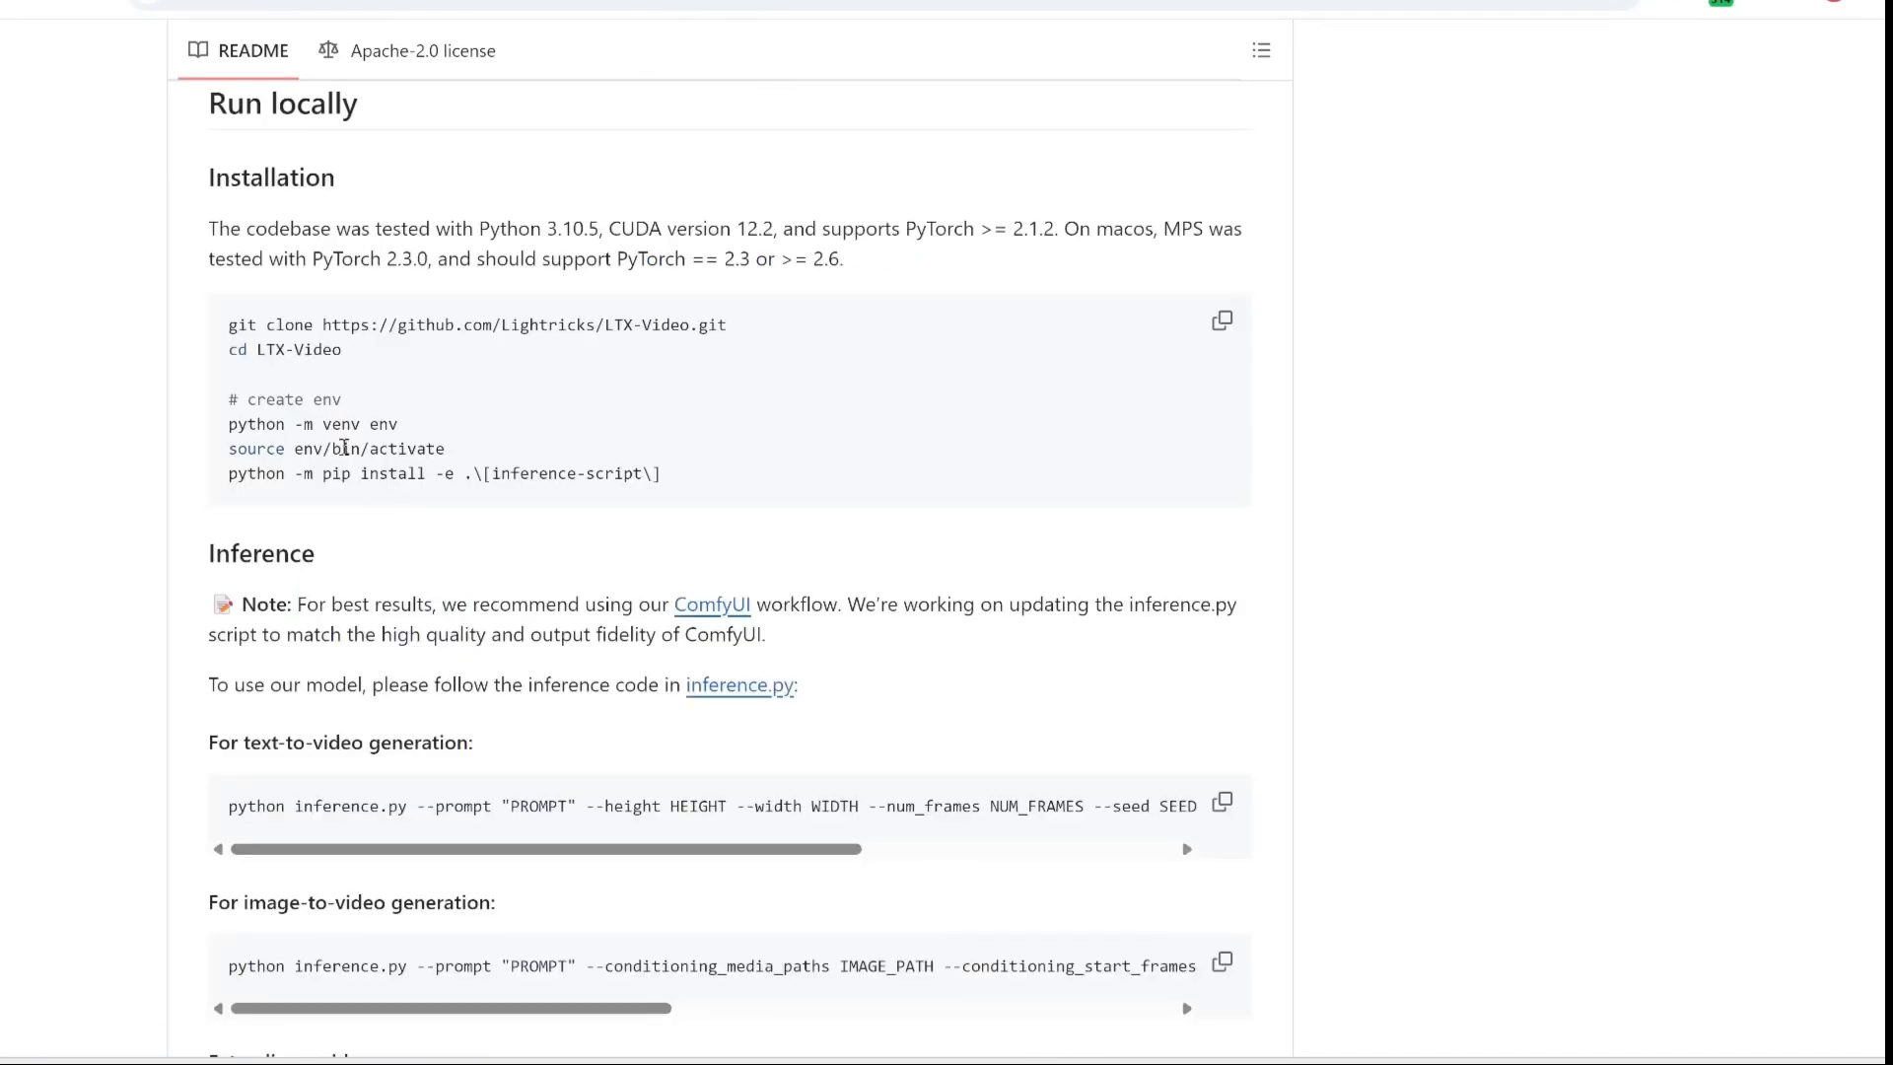
# Examine the README's installation commands, inference commands and ComfyUI Integration section.
pyautogui.scroll(-2, 479, 422)
pyautogui.moveTo(228, 599); pyautogui.dragTo(976, 606)
pyautogui.click(583, 696)
pyautogui.scroll(-1, 583, 696)
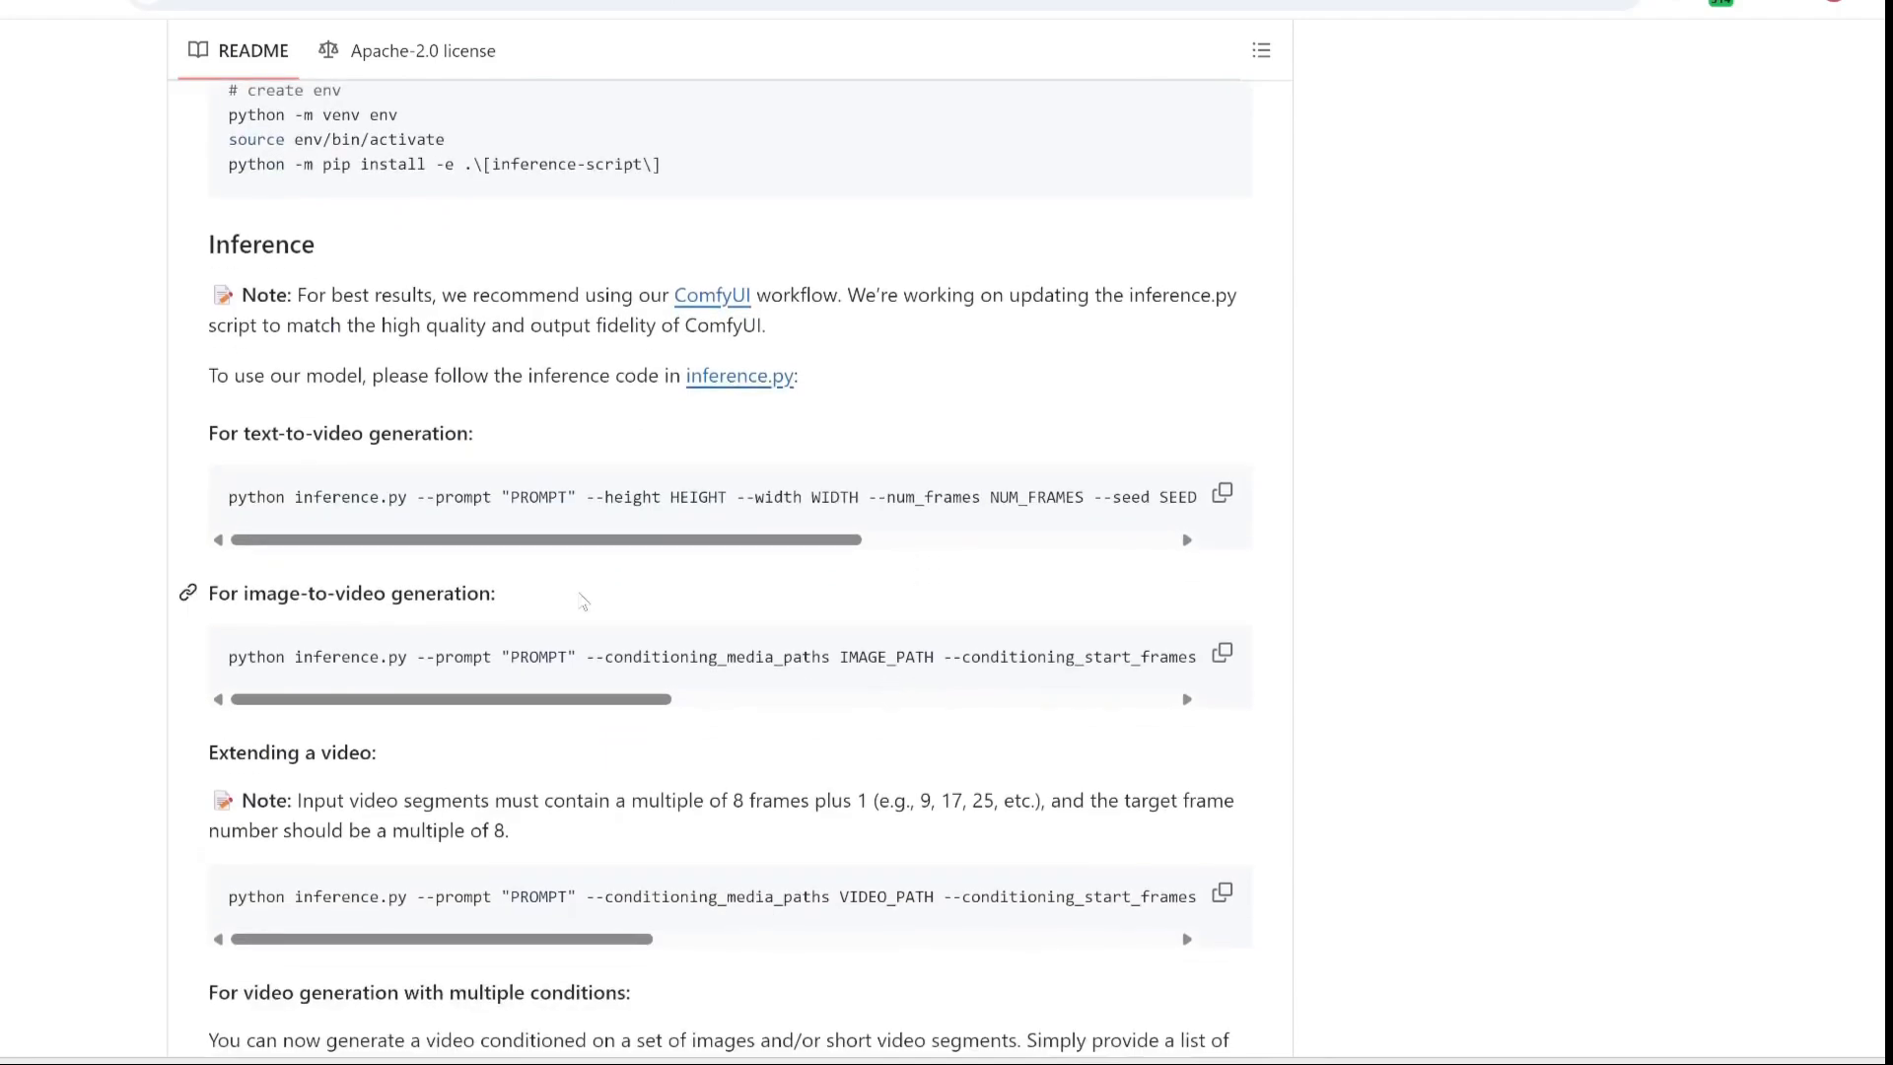
pyautogui.scroll(-7, 583, 602)
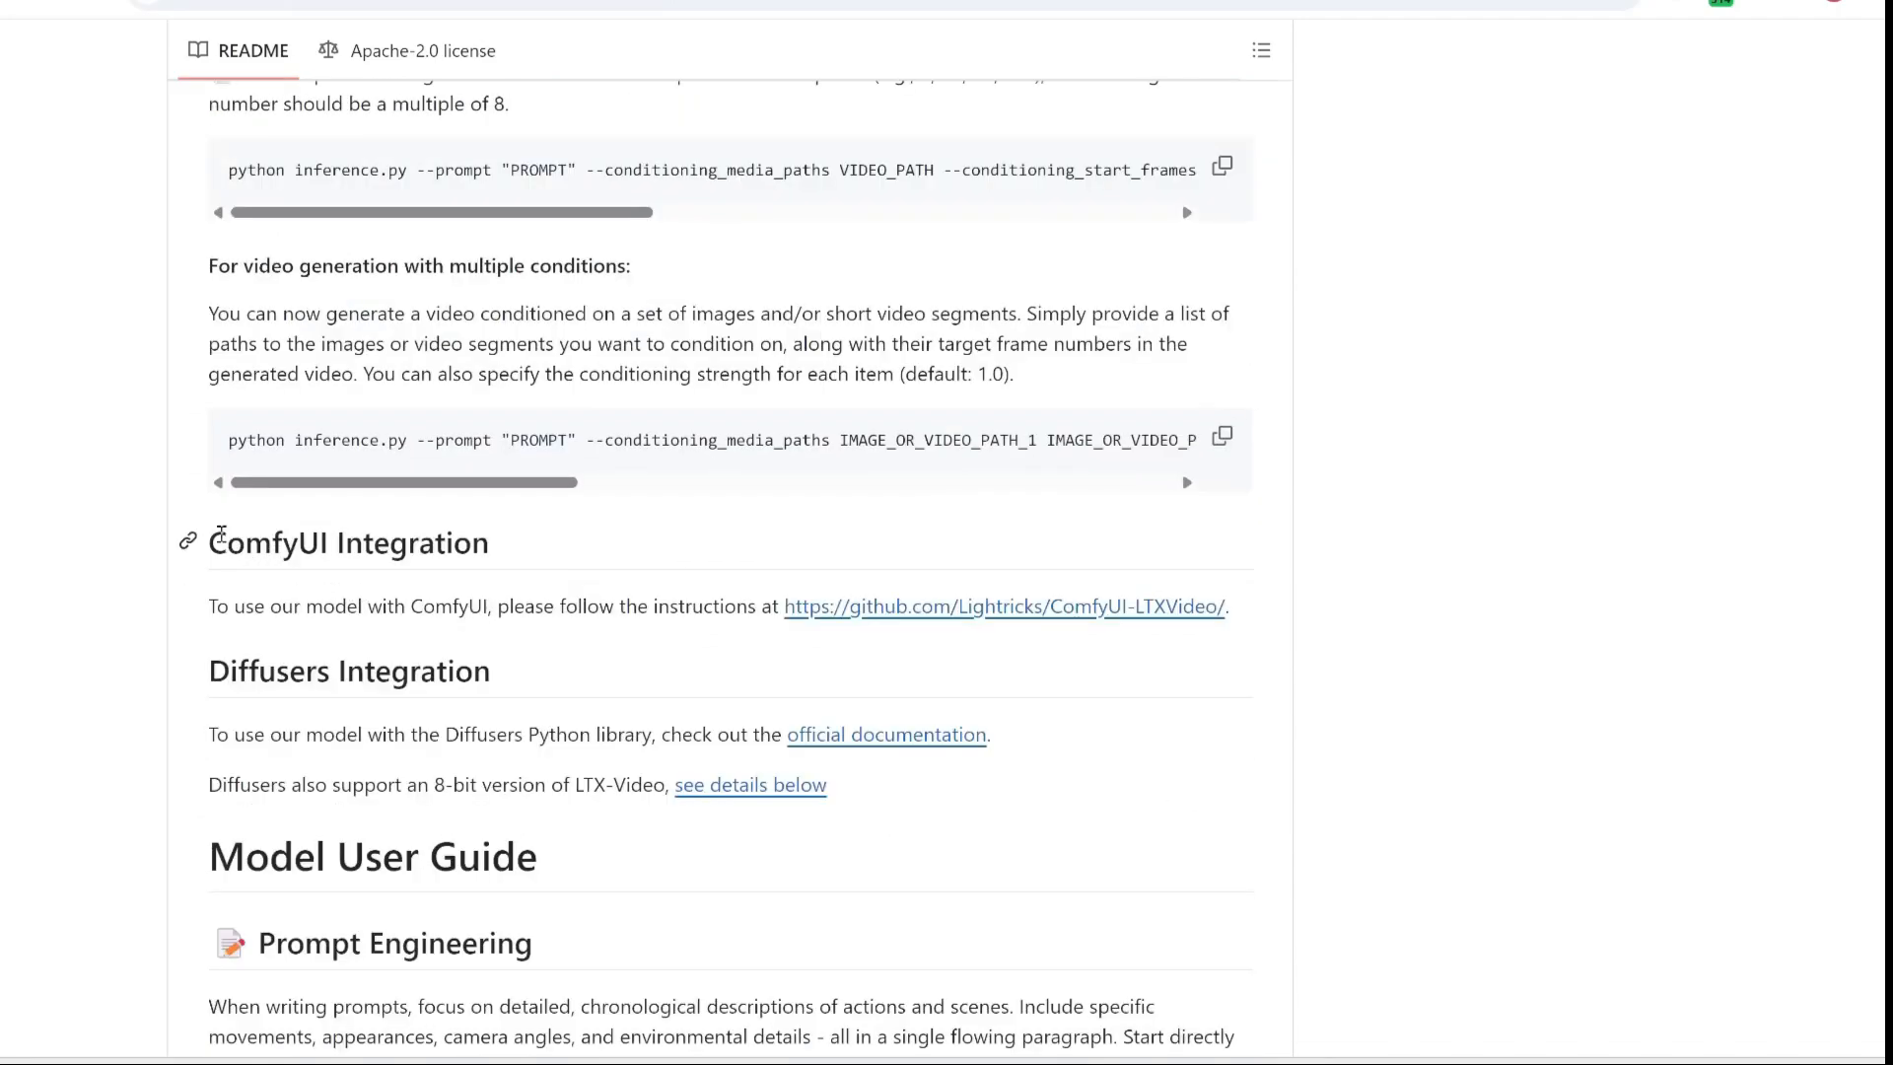
pyautogui.moveTo(211, 540); pyautogui.dragTo(533, 548)
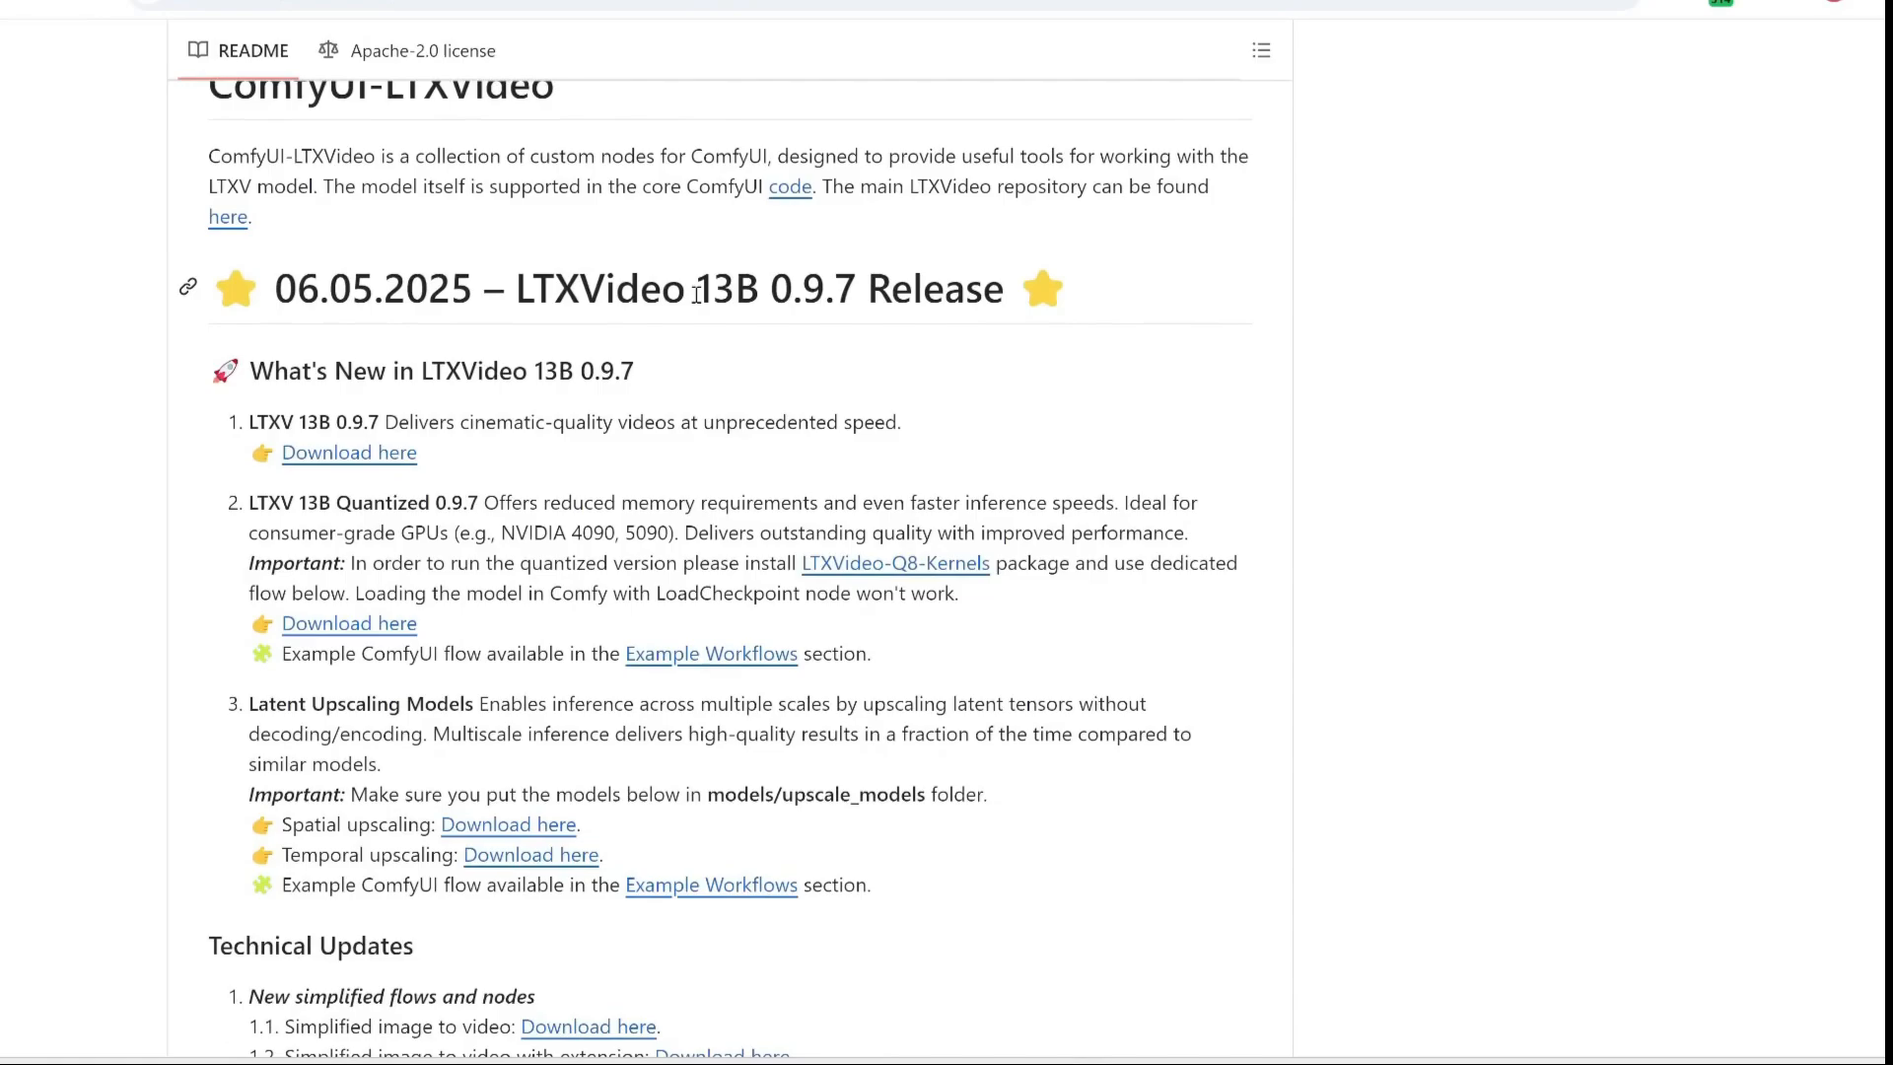
# Examine the LTXVideo 13B 0.9.7 release notes in the ComfyUI-LTXVideo README, enlarging the page to read the base model entry.
pyautogui.moveTo(697, 293); pyautogui.dragTo(1040, 279)
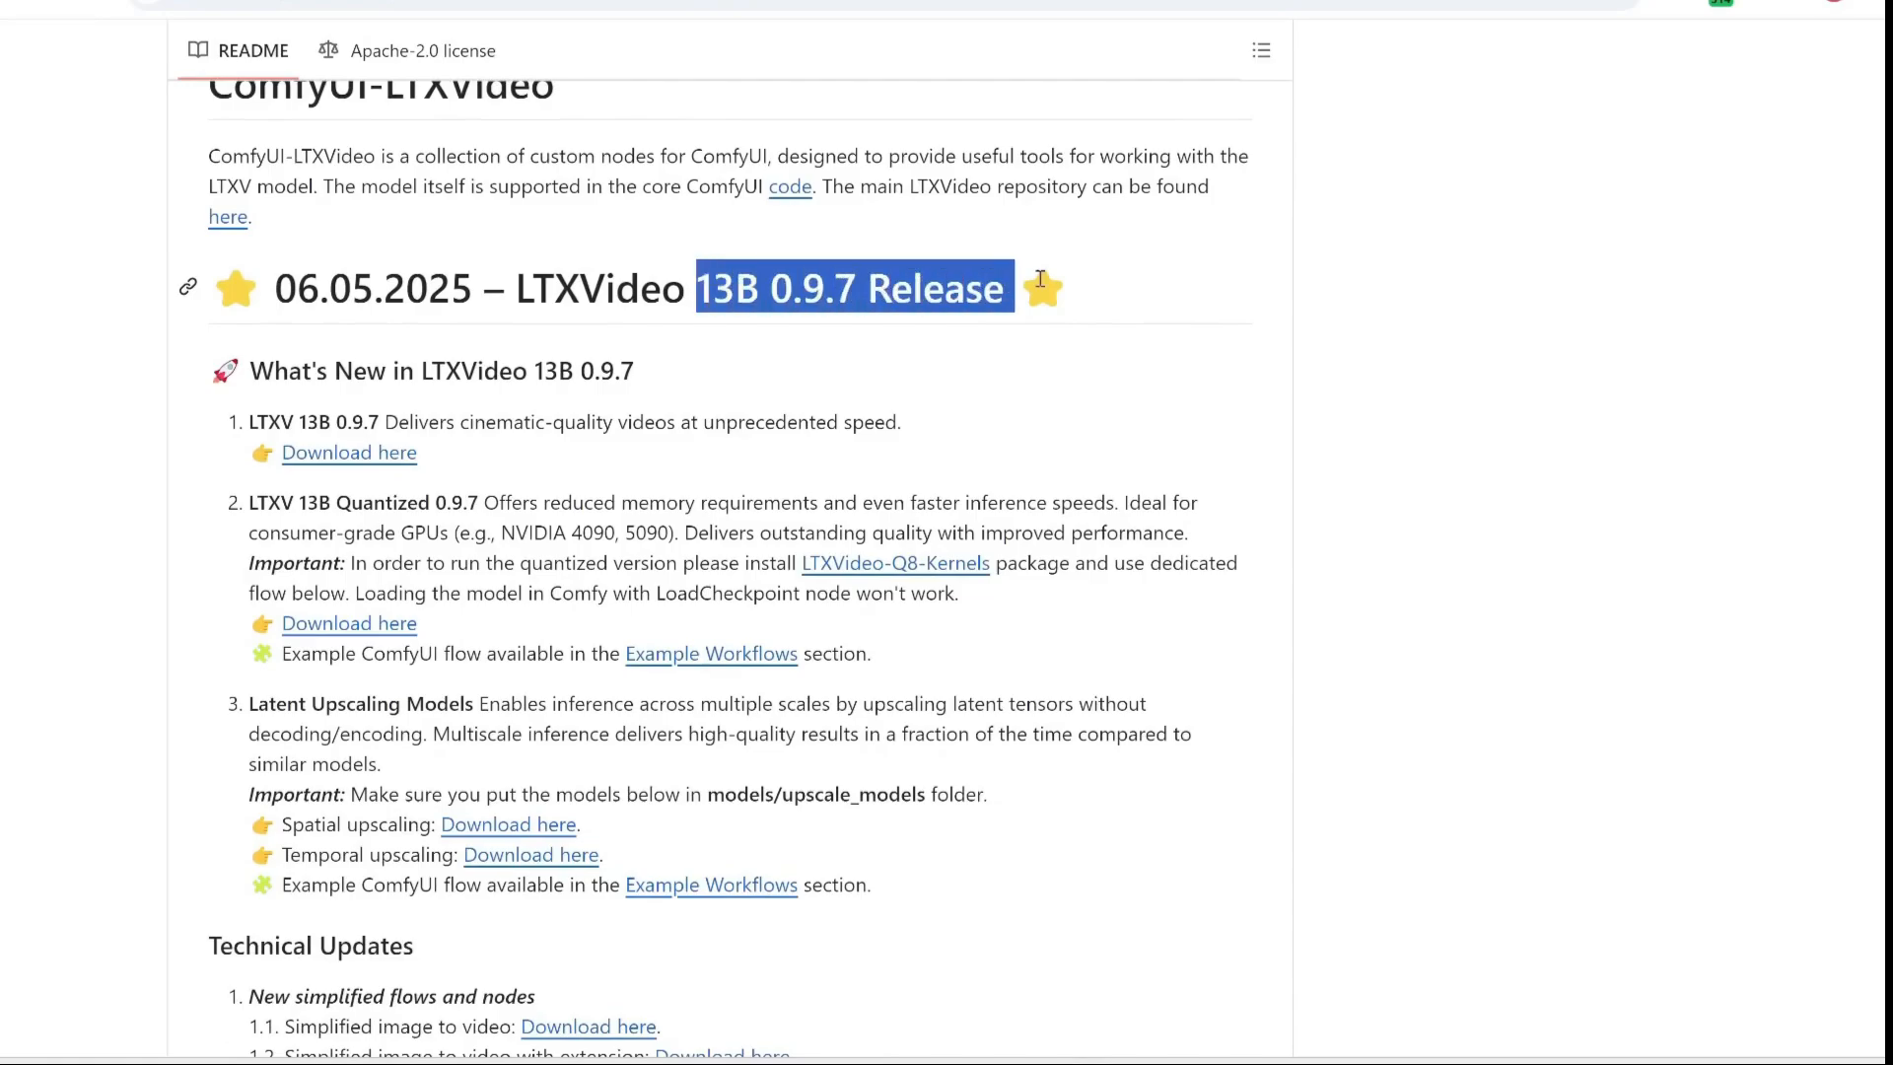
pyautogui.scroll(-1, 596, 502)
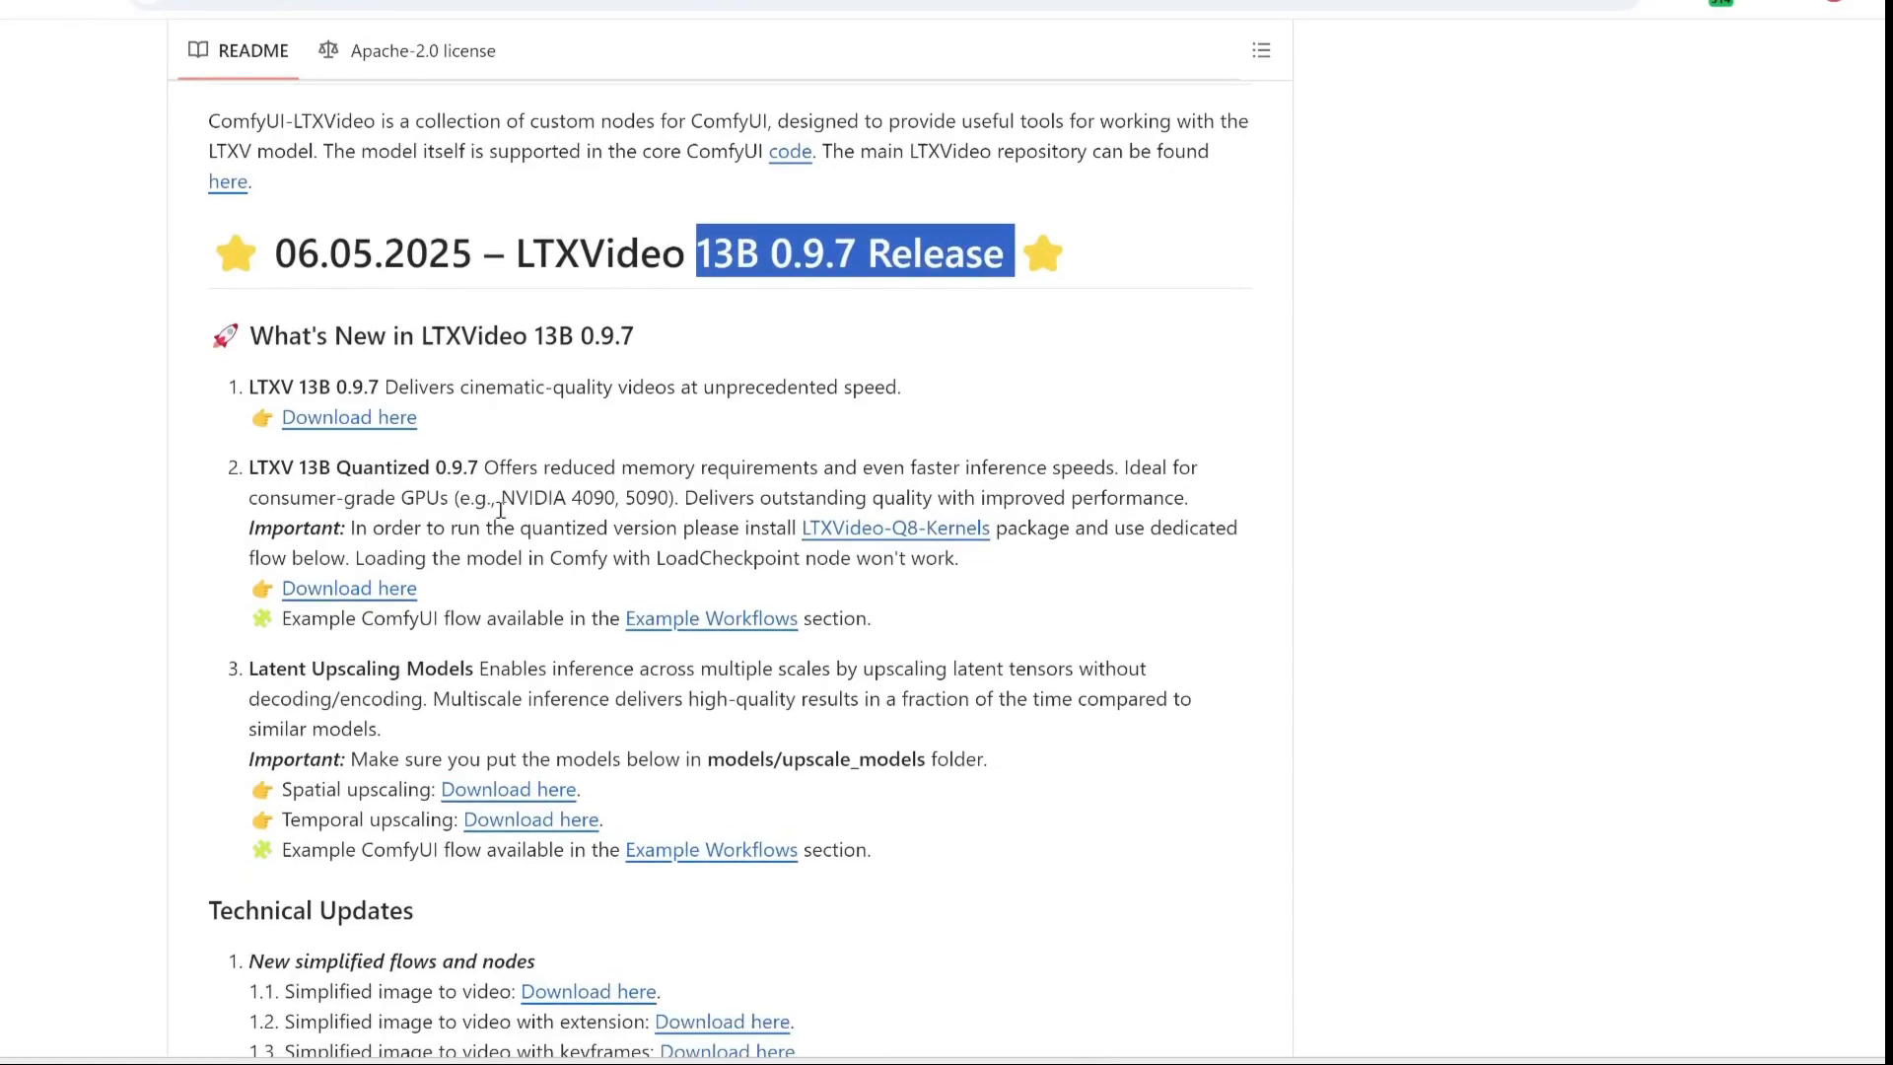
pyautogui.hotkey('ctrl', '+')
pyautogui.moveTo(194, 338); pyautogui.dragTo(409, 345)
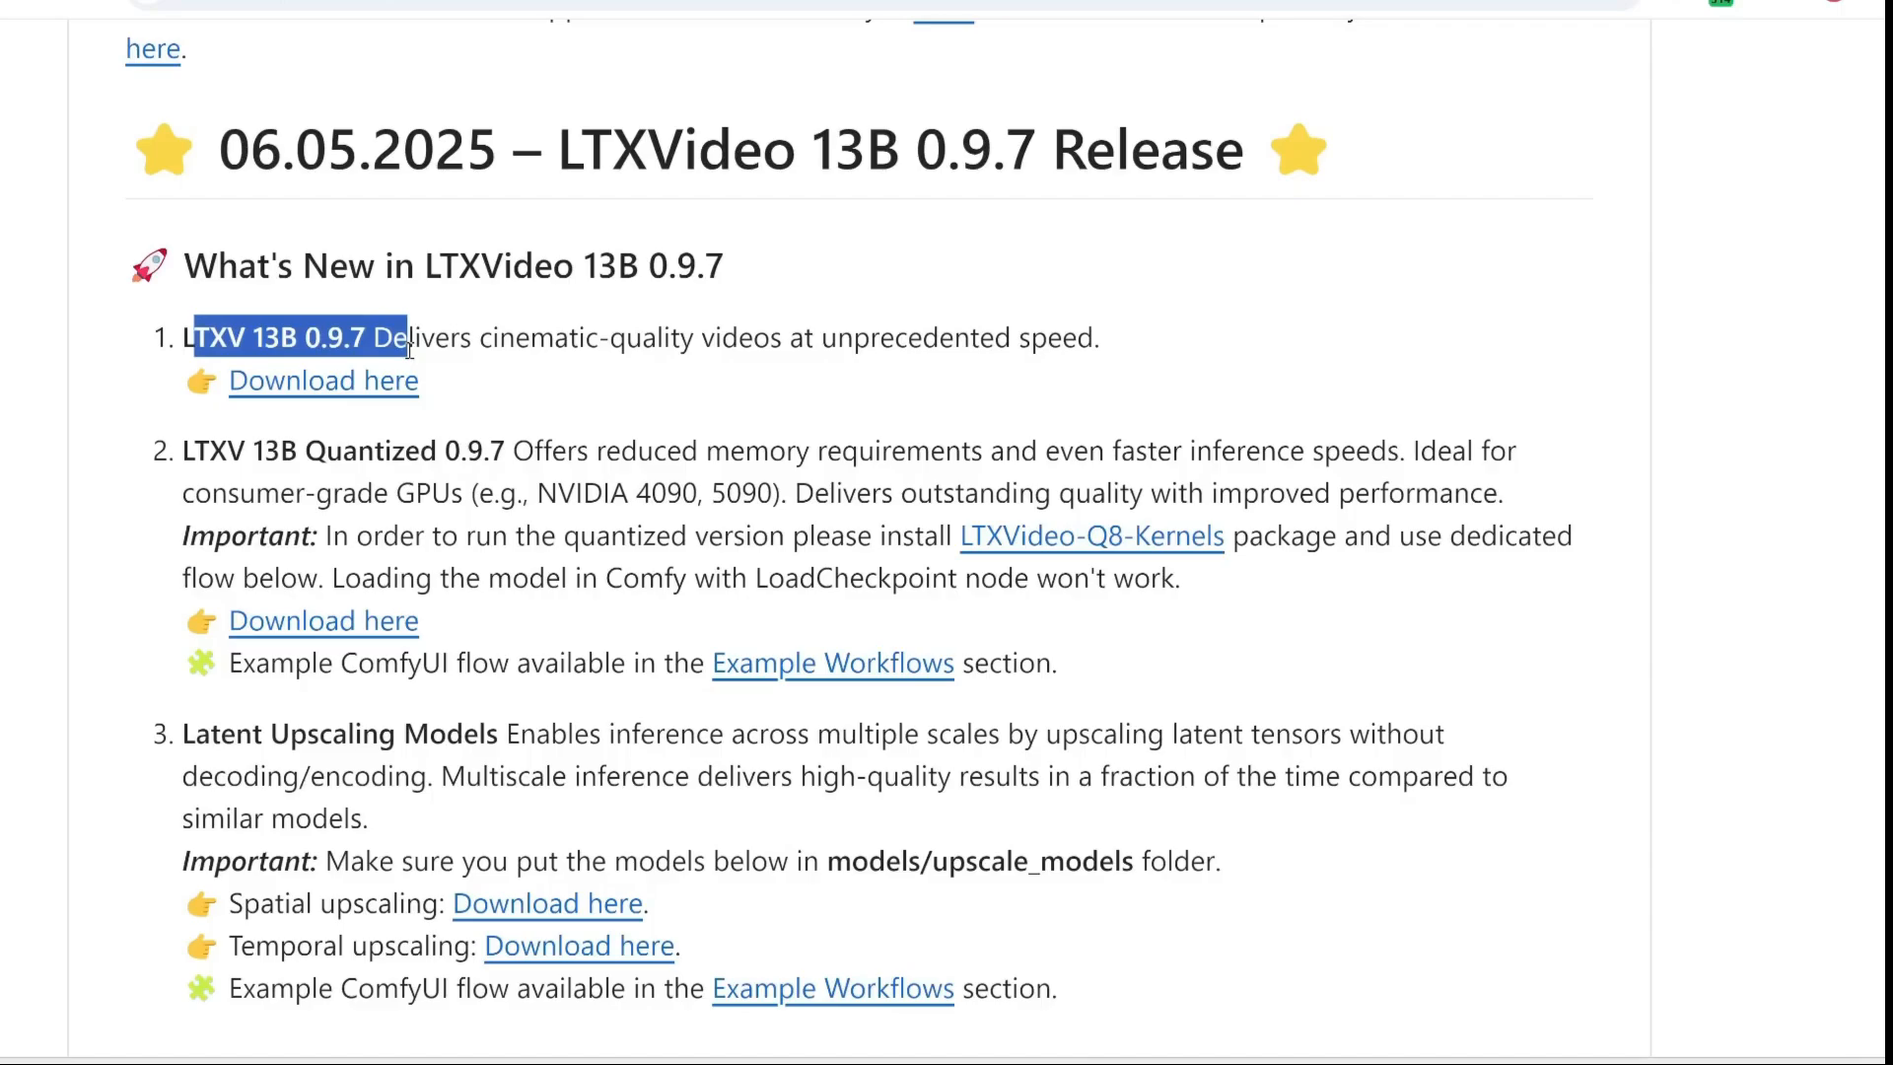
pyautogui.click(409, 347)
pyautogui.scroll(1, 454, 429)
# Examine the LTXV 13B Quantized 0.9.7 entry for its memory, speed and consumer GPU details.
pyautogui.moveTo(179, 506); pyautogui.dragTo(495, 501)
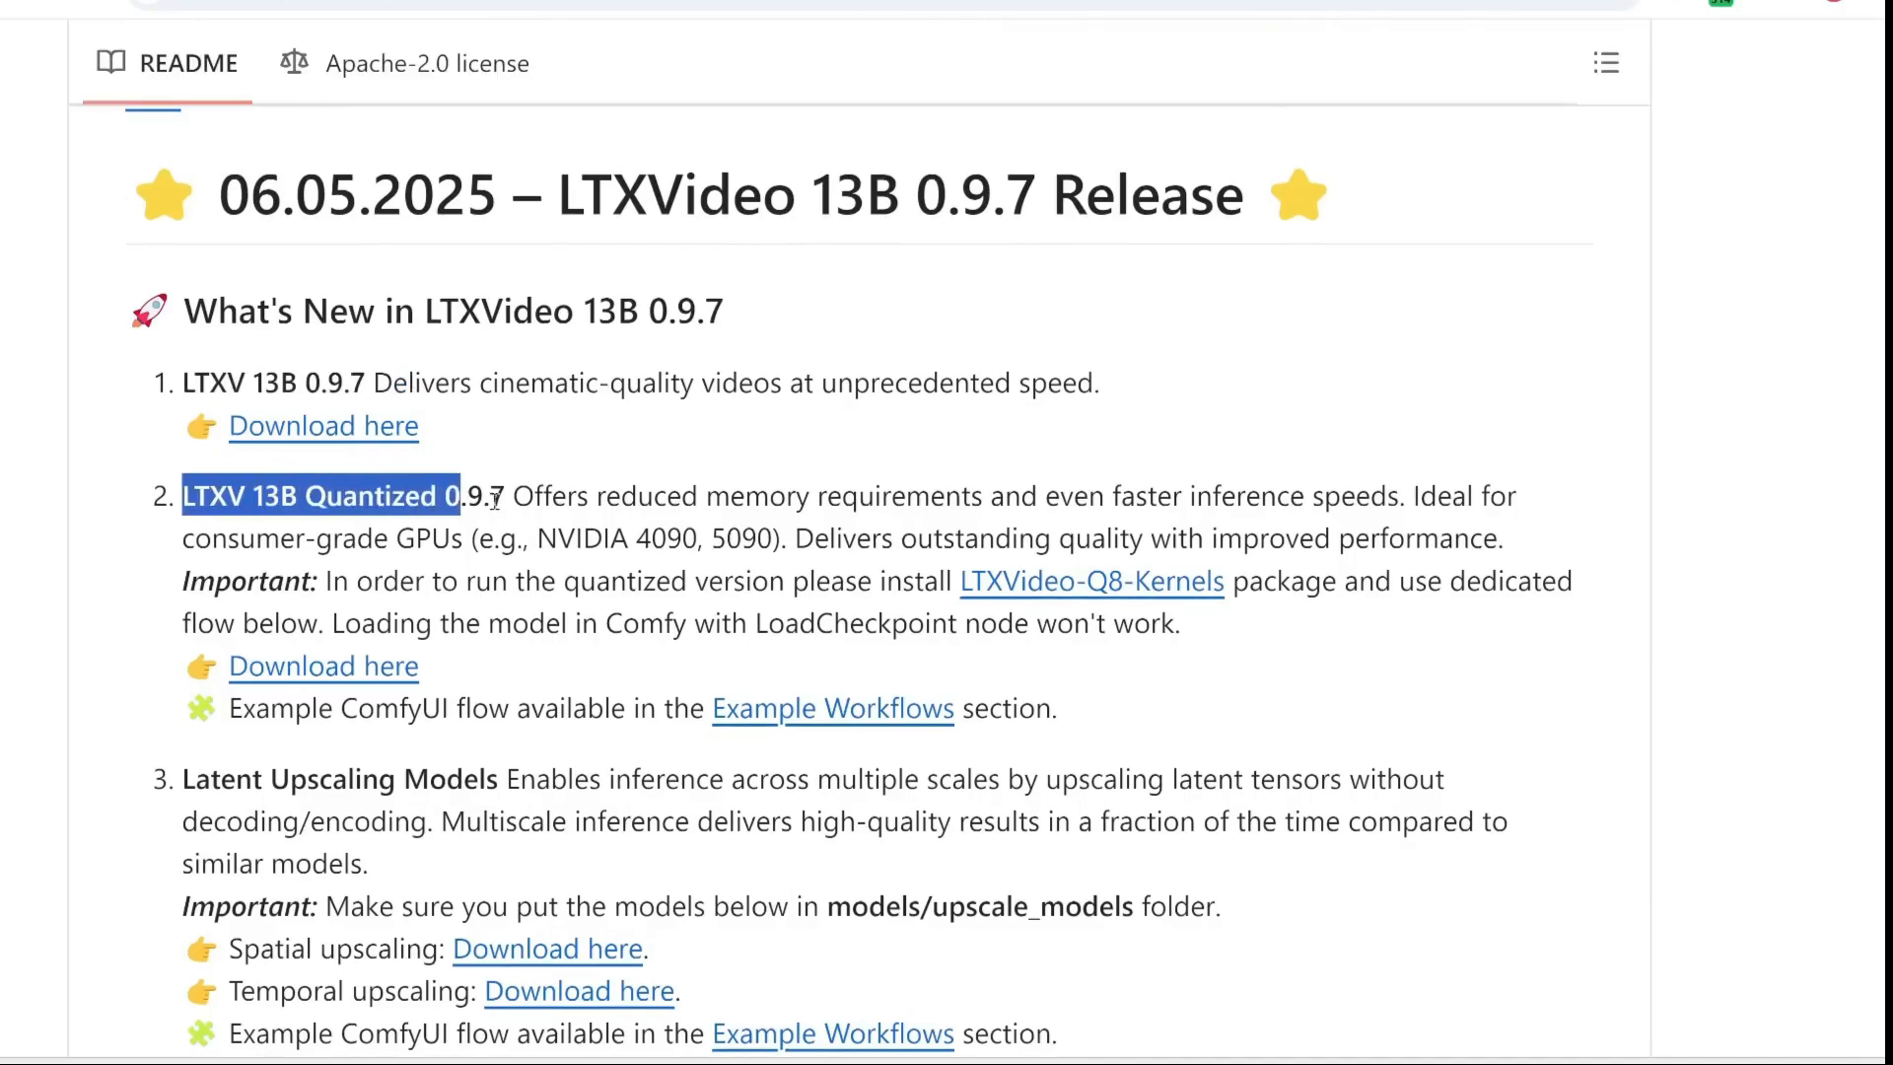
pyautogui.click(509, 501)
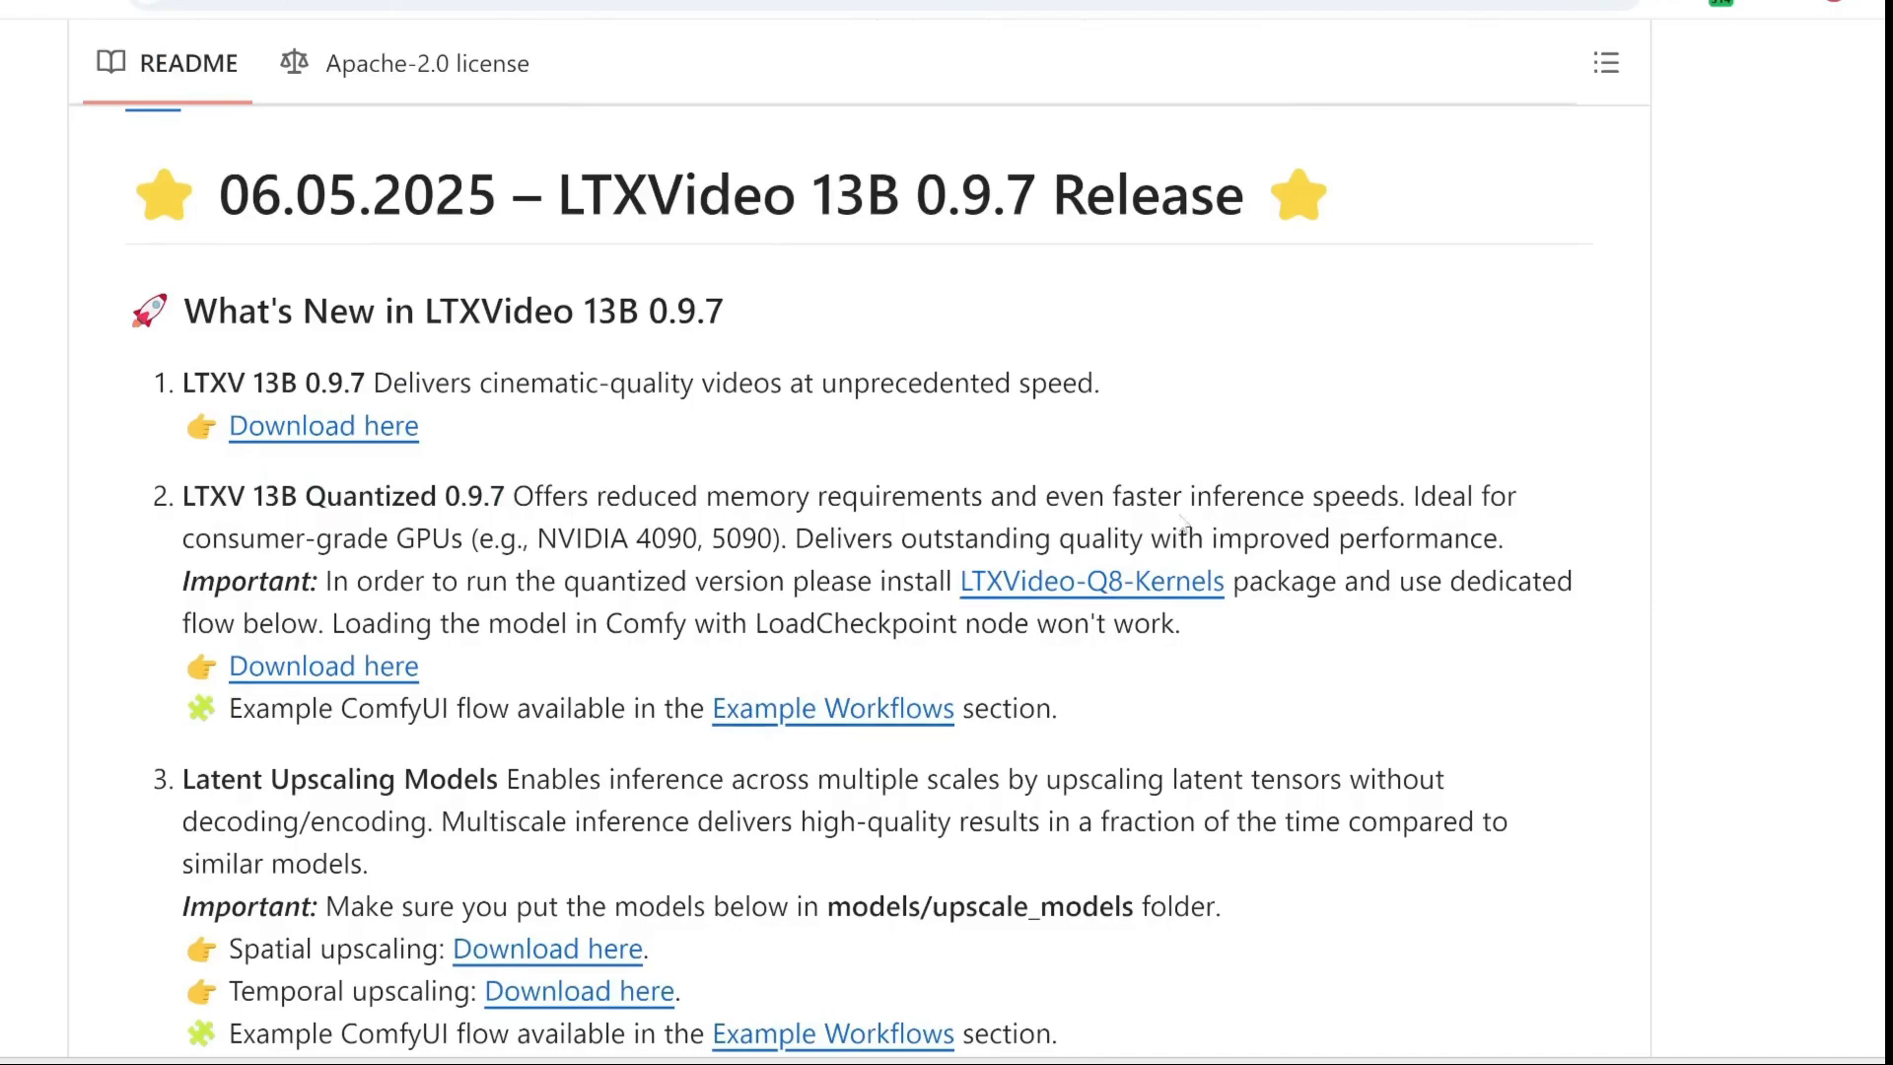
pyautogui.moveTo(1408, 501); pyautogui.dragTo(462, 540)
pyautogui.click(530, 543)
pyautogui.moveTo(697, 536); pyautogui.dragTo(774, 540)
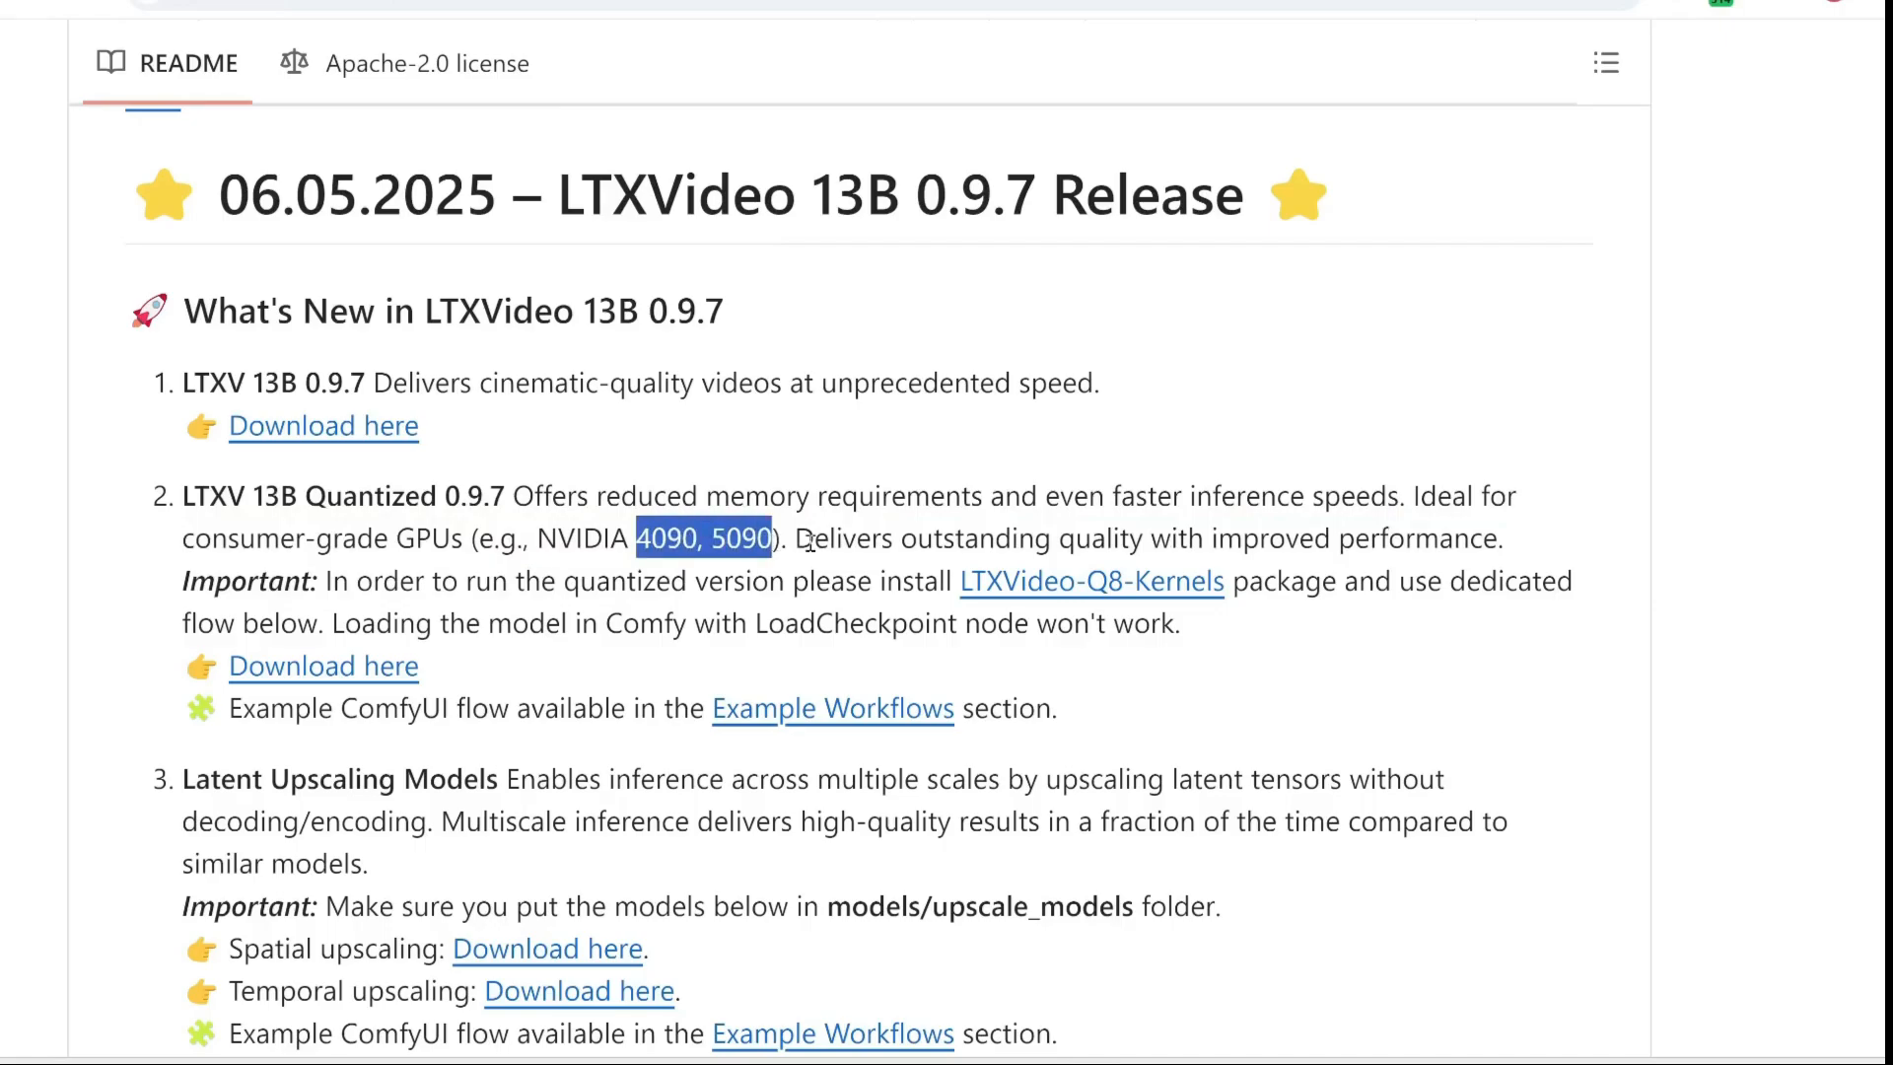
pyautogui.click(809, 542)
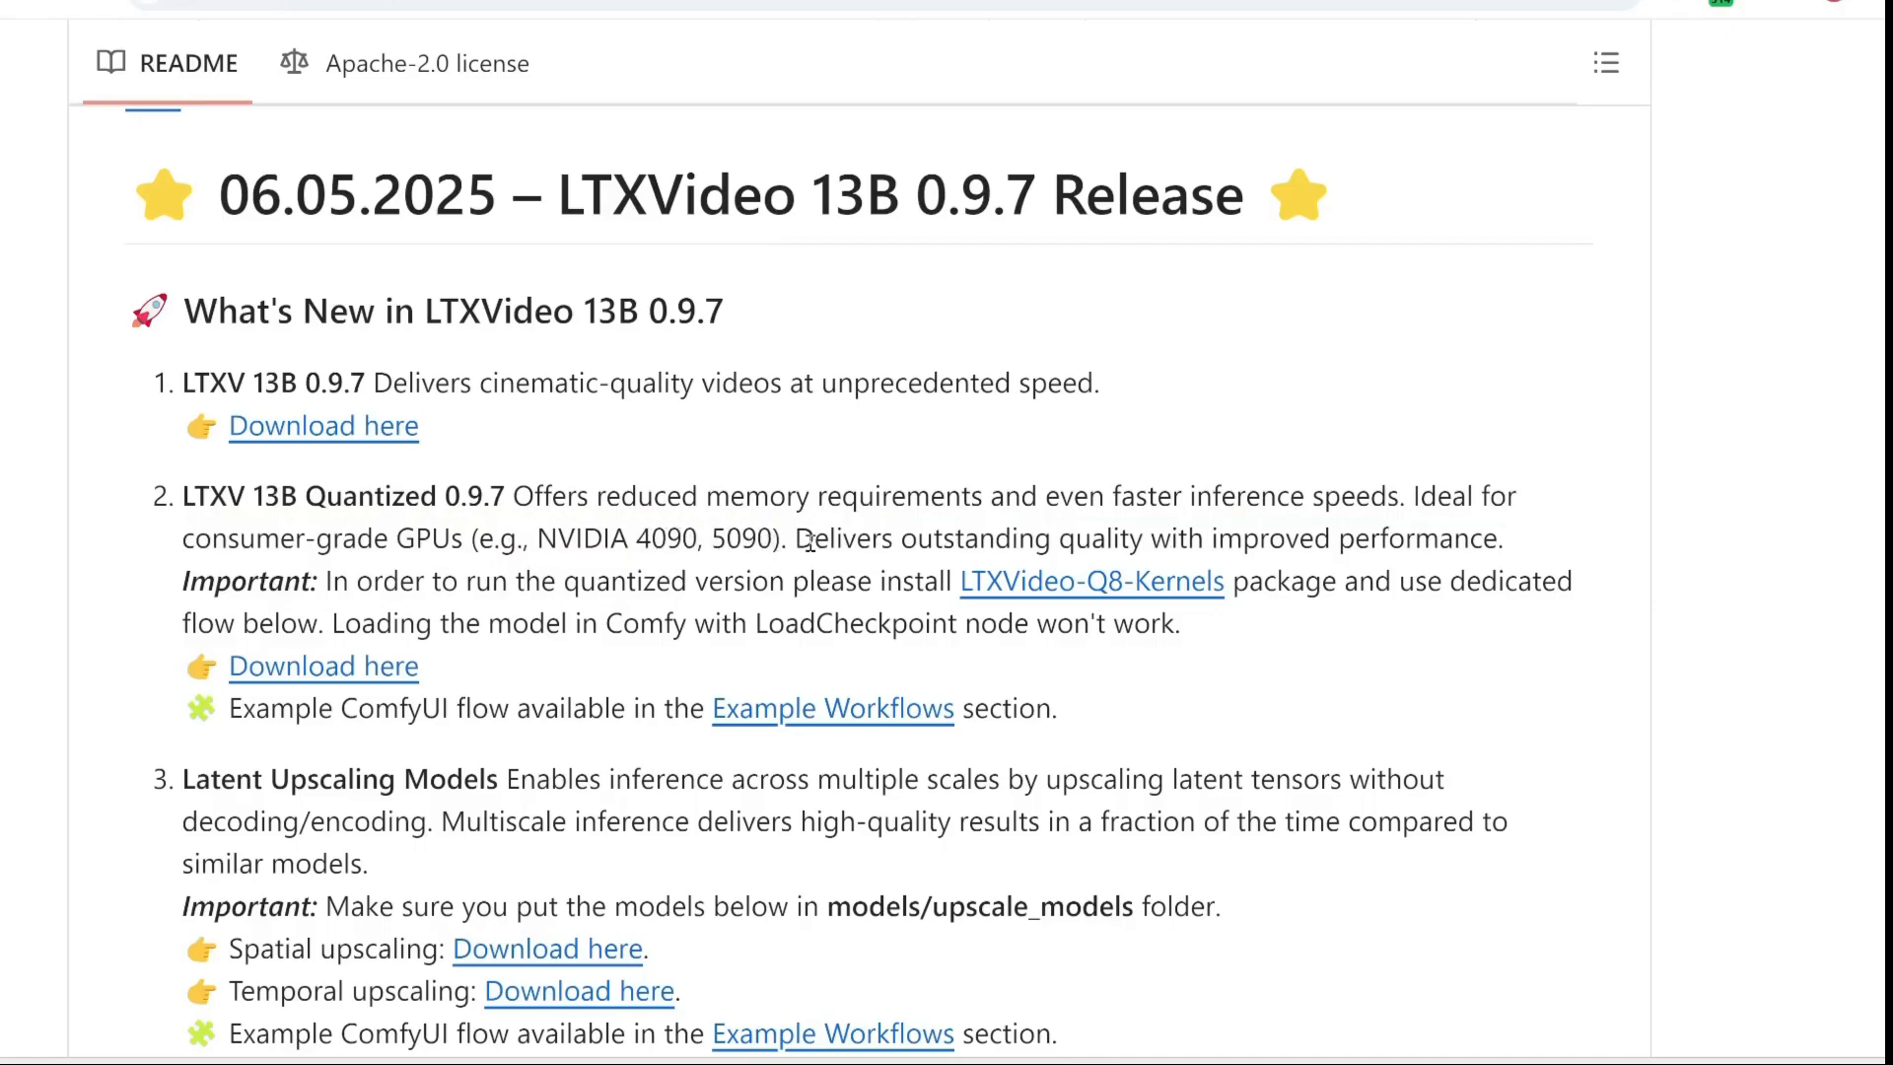
# Open the LTXVideo-Q8-Kernels package page and read the README's description of the FP8-quantized model and its installation.
pyautogui.scroll(1, 817, 702)
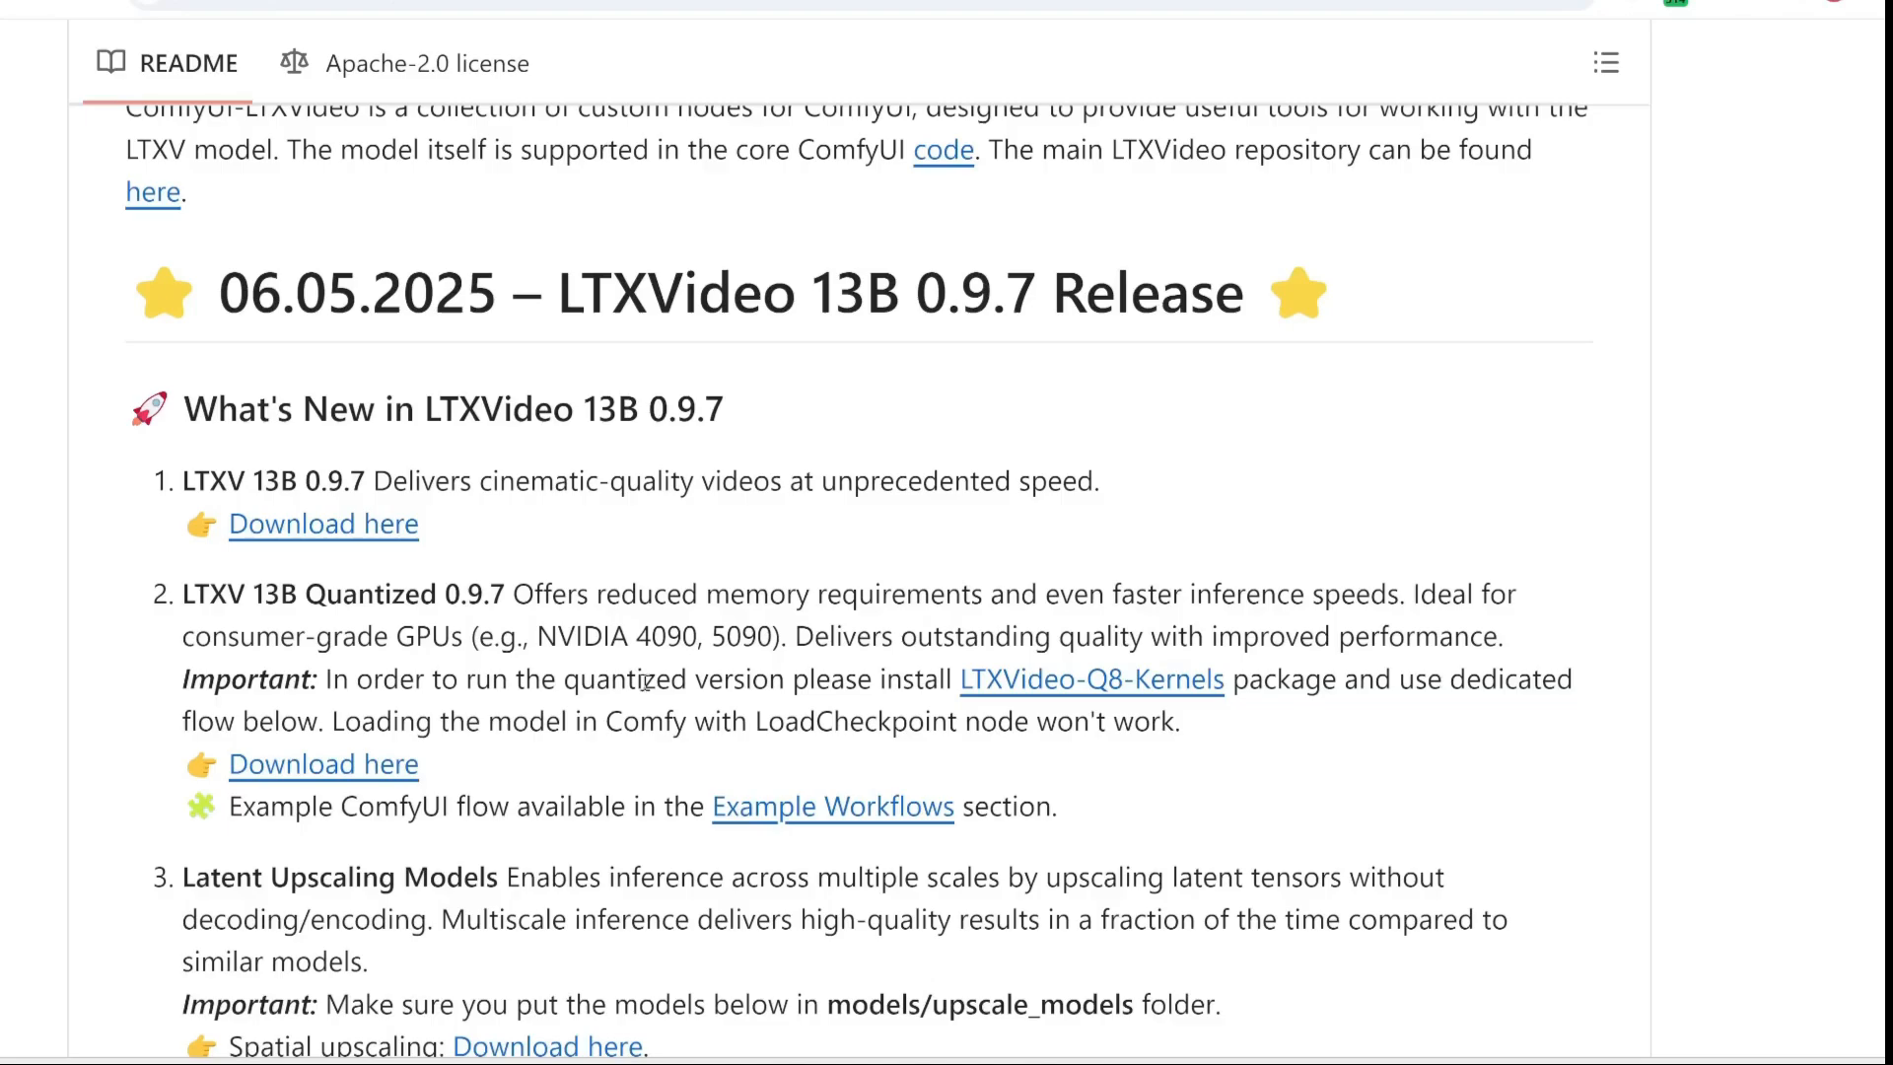
pyautogui.click(1015, 679)
pyautogui.scroll(-6, 773, 587)
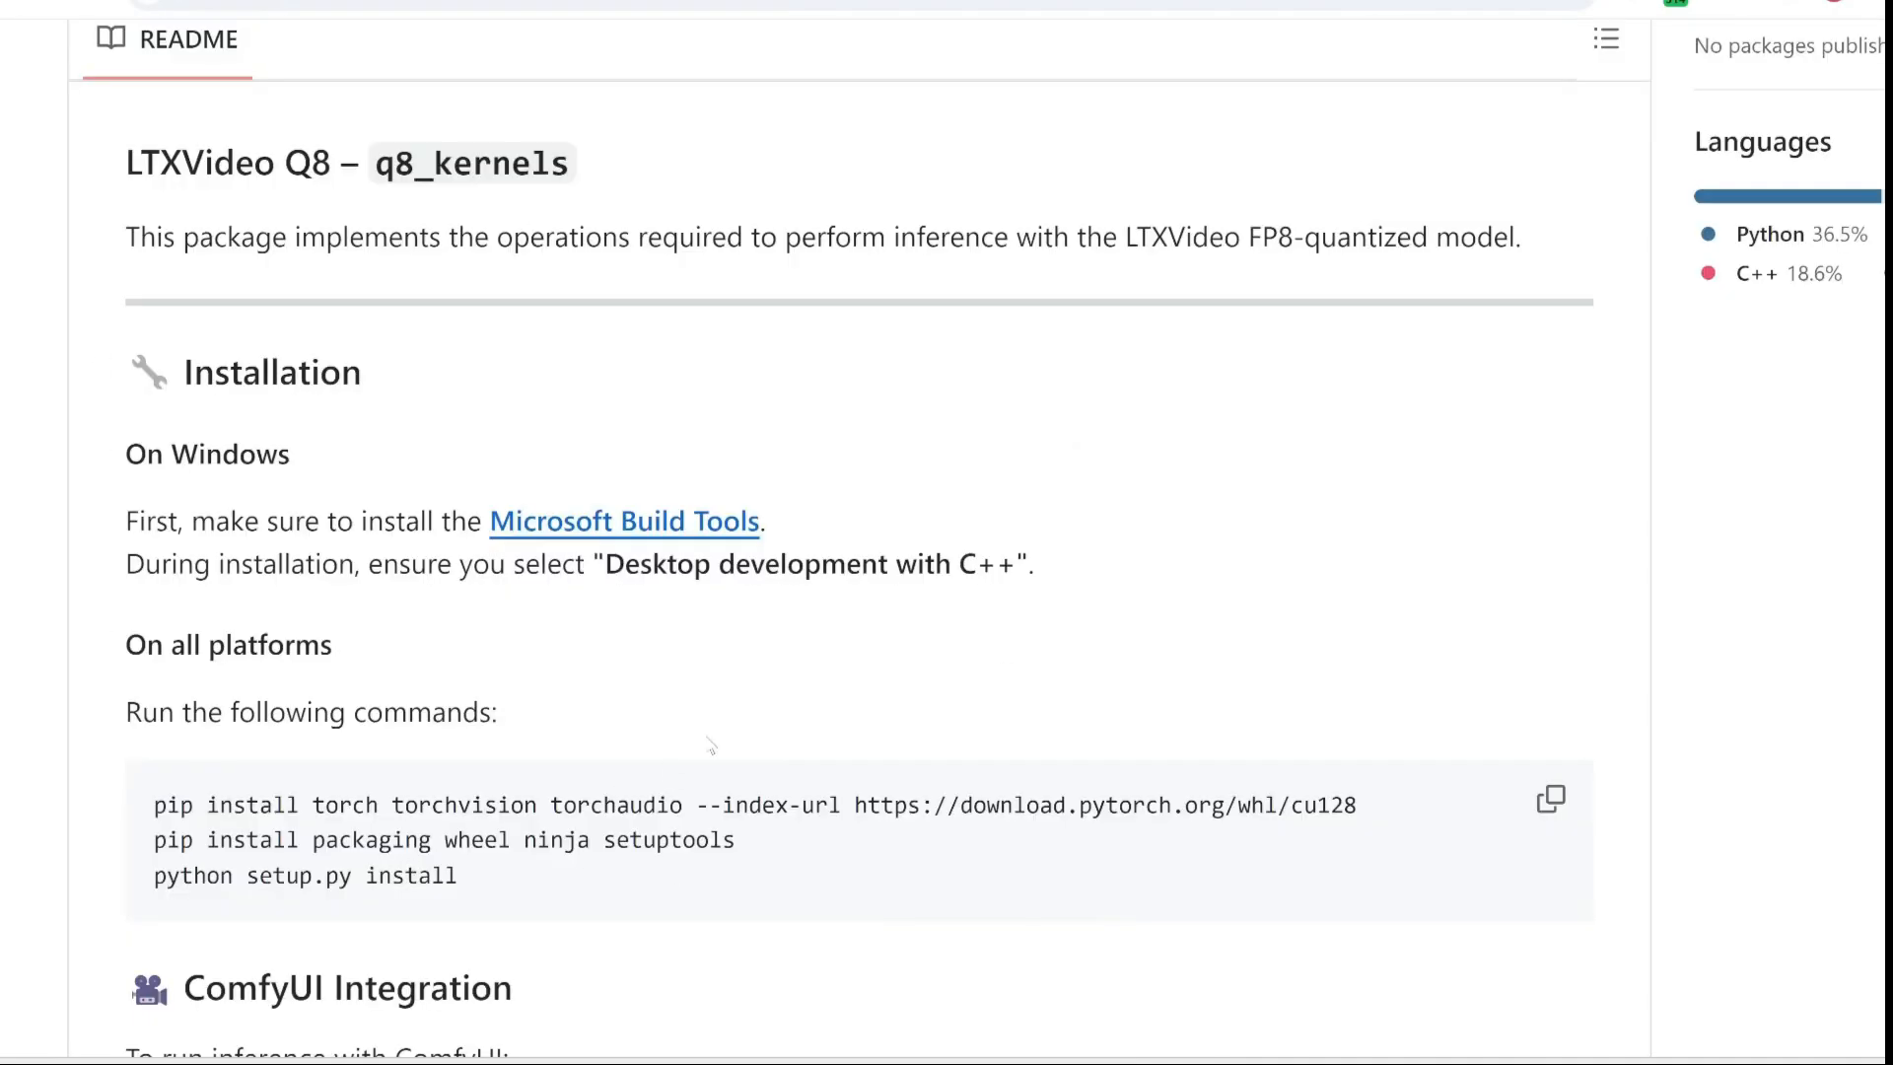
pyautogui.moveTo(1249, 237); pyautogui.dragTo(1429, 235)
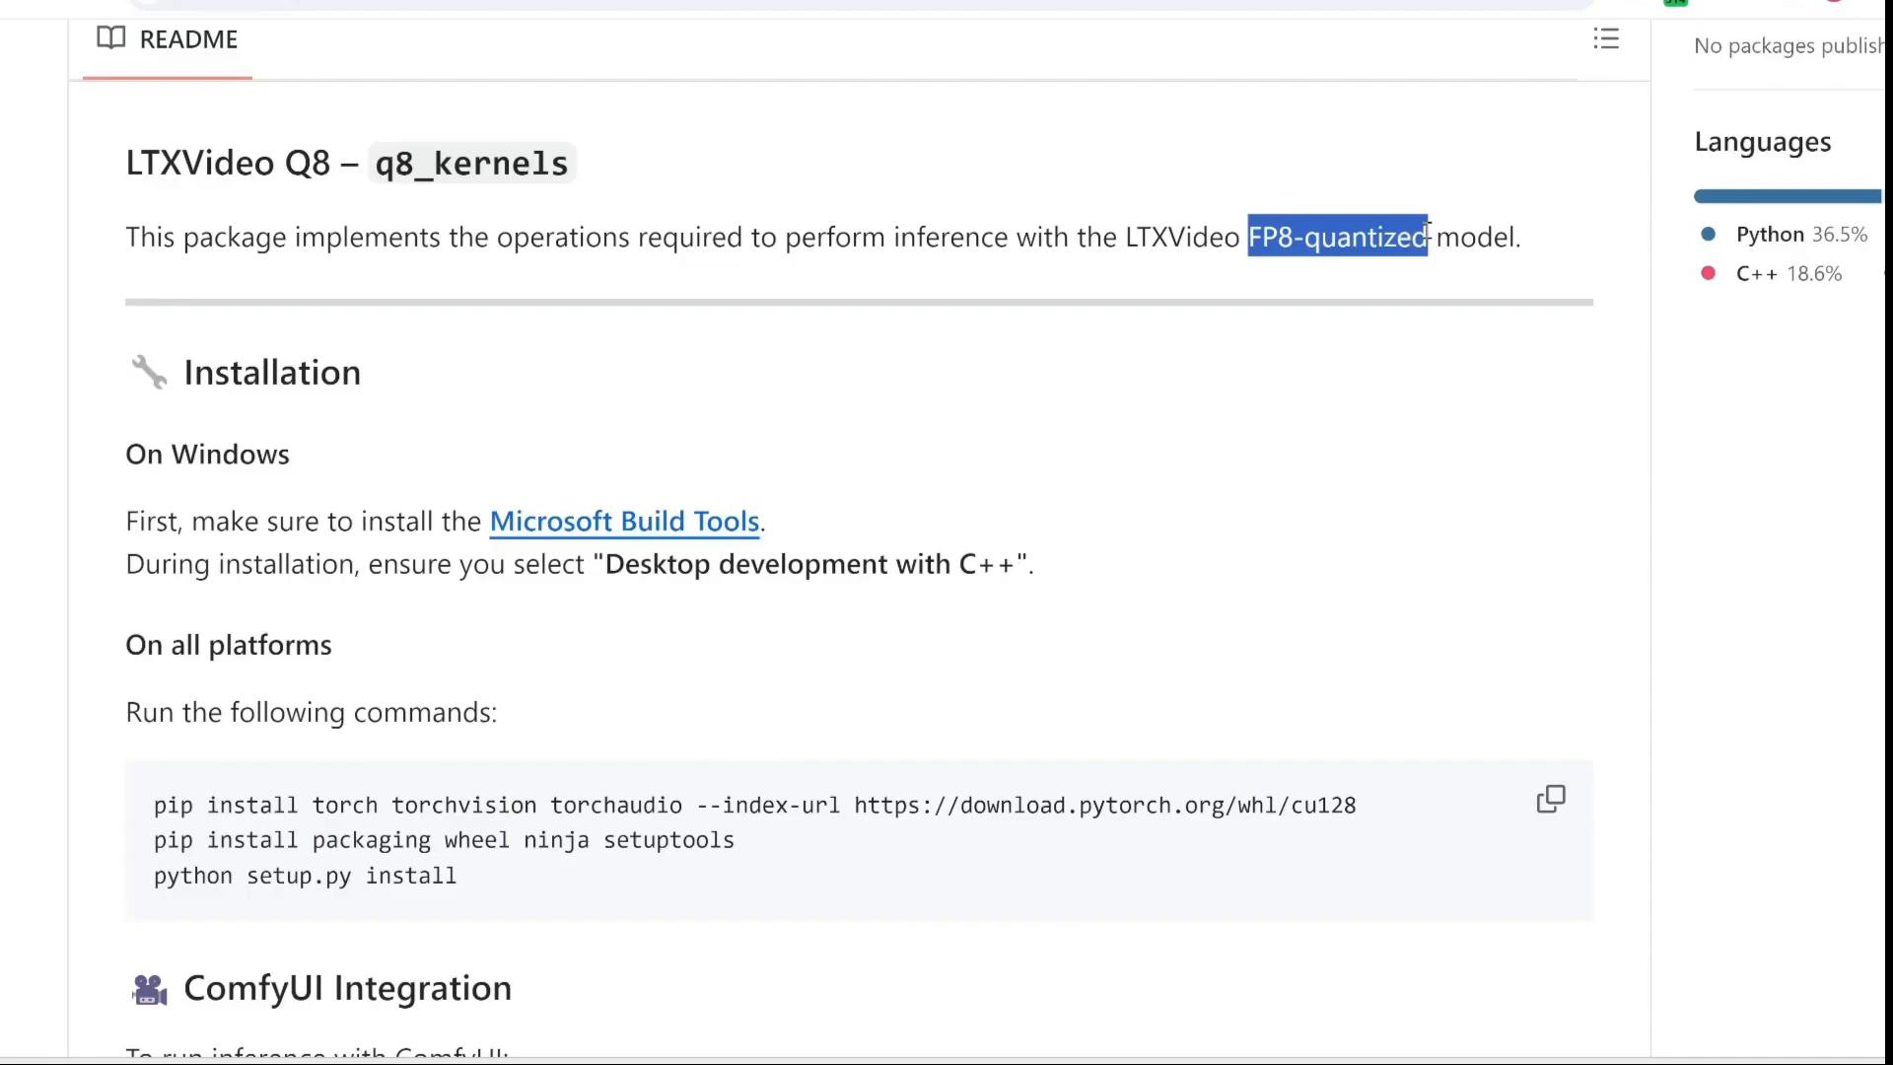